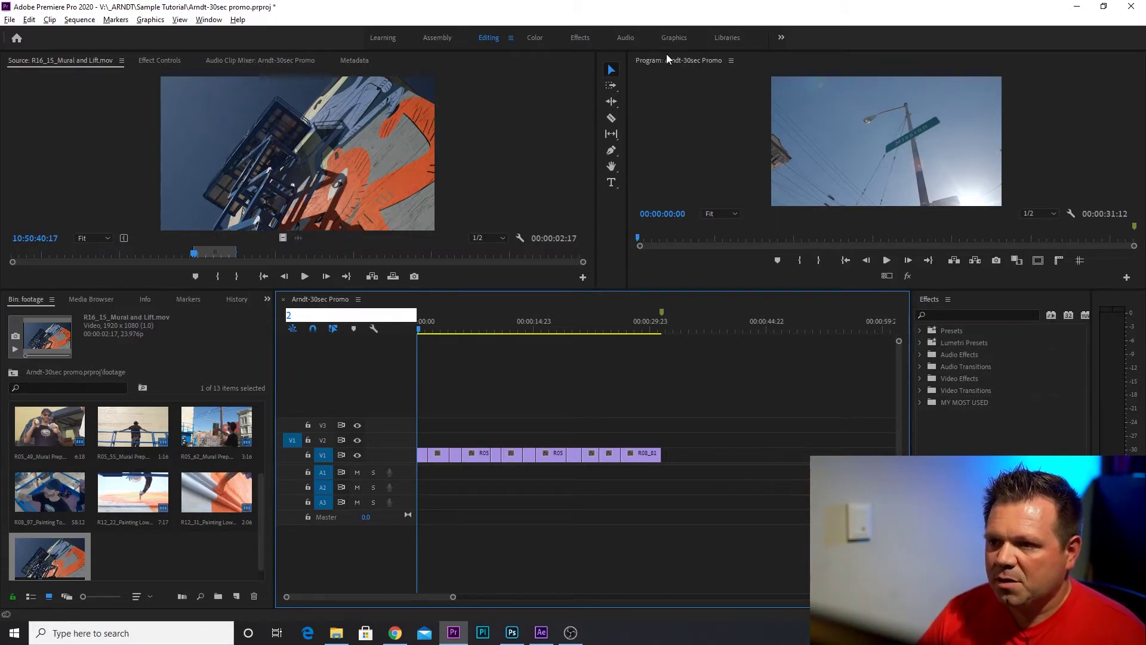
# Start a new 1920x1080 legacy title from the File menu and clear its default 'Title 01' name
pyautogui.click(463, 388)
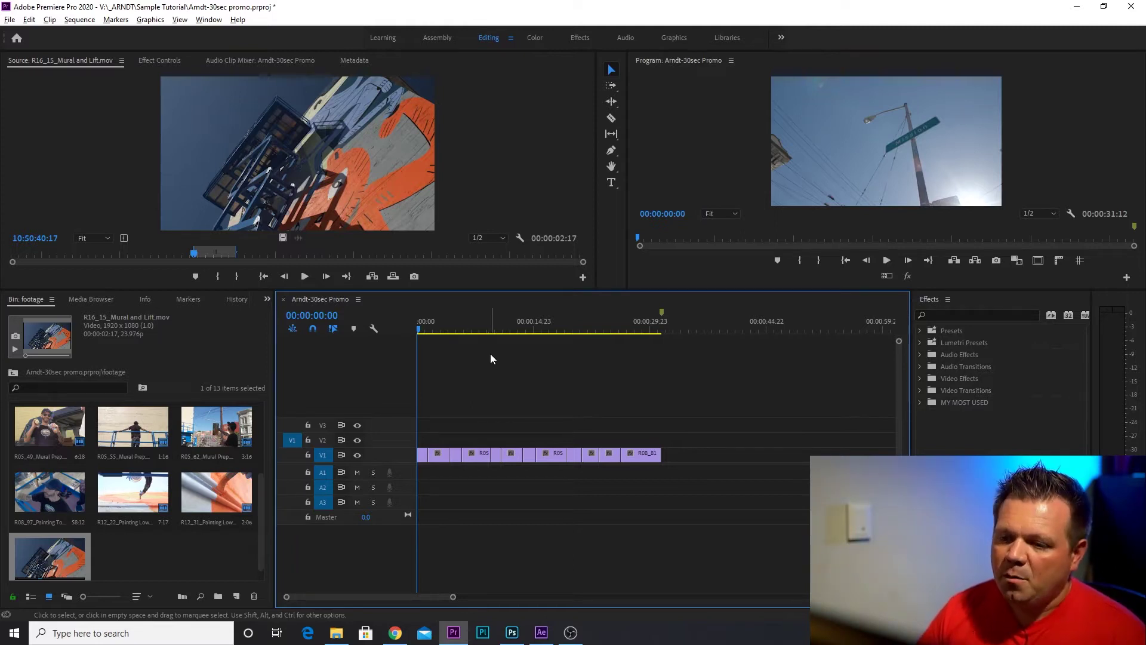
pyautogui.click(9, 22)
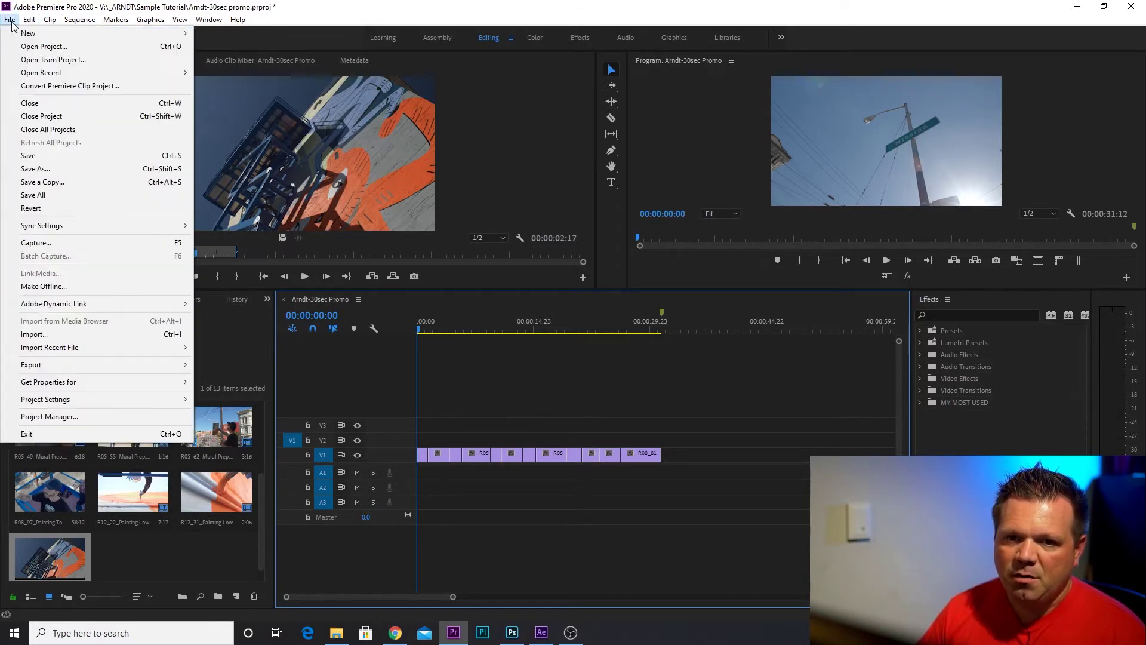
pyautogui.click(10, 20)
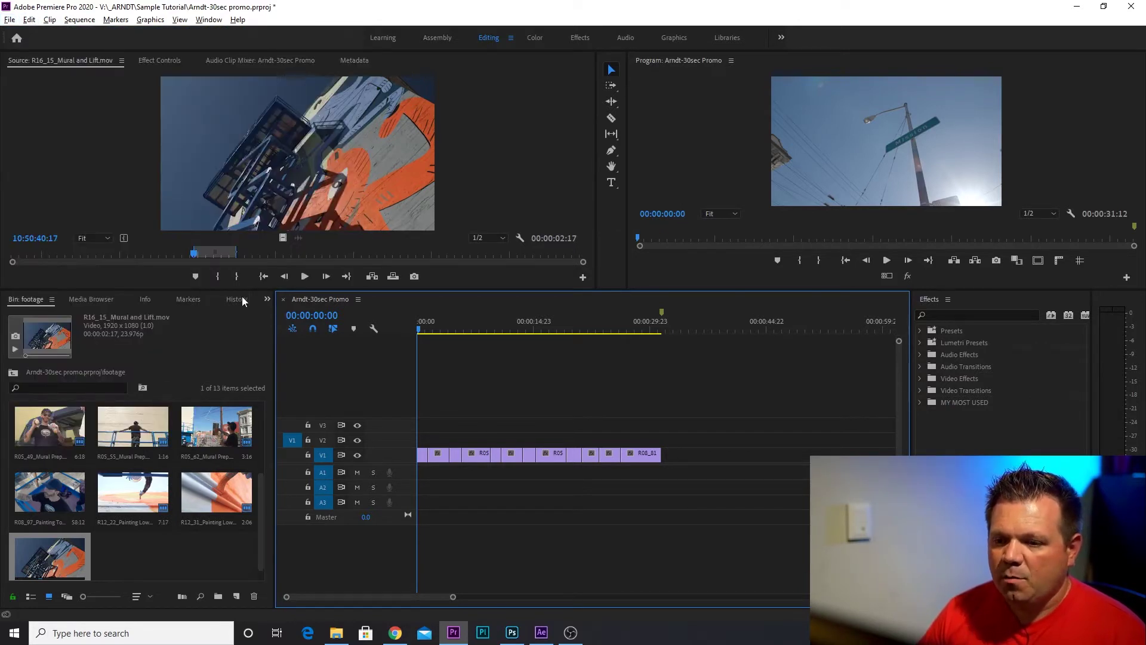
pyautogui.click(9, 21)
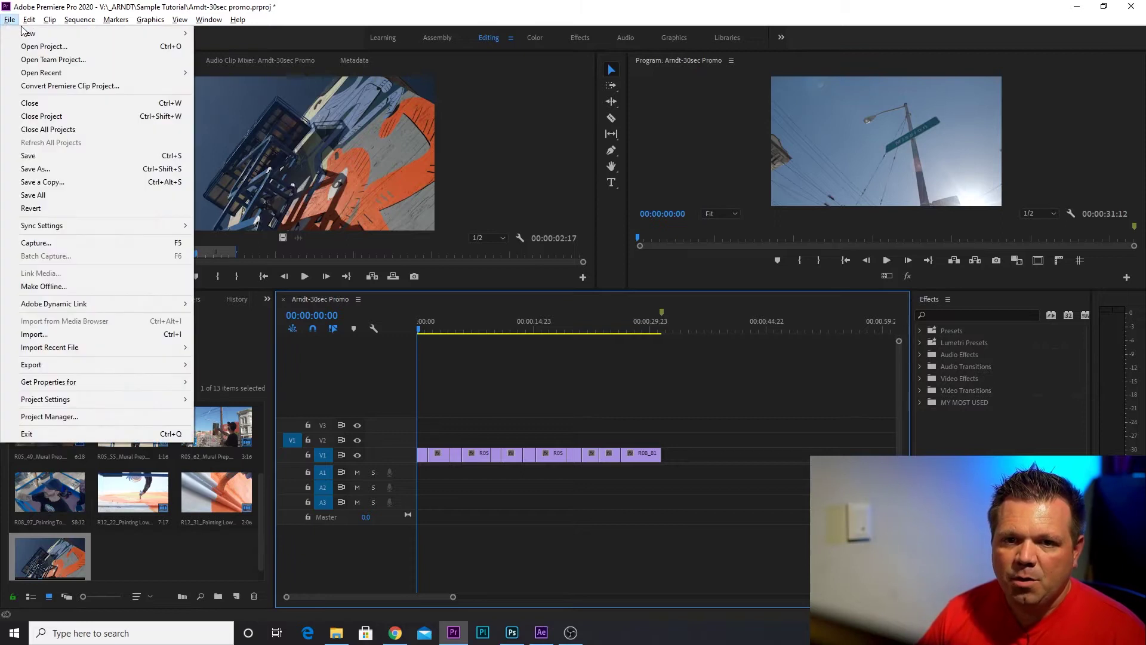
pyautogui.moveTo(26, 33)
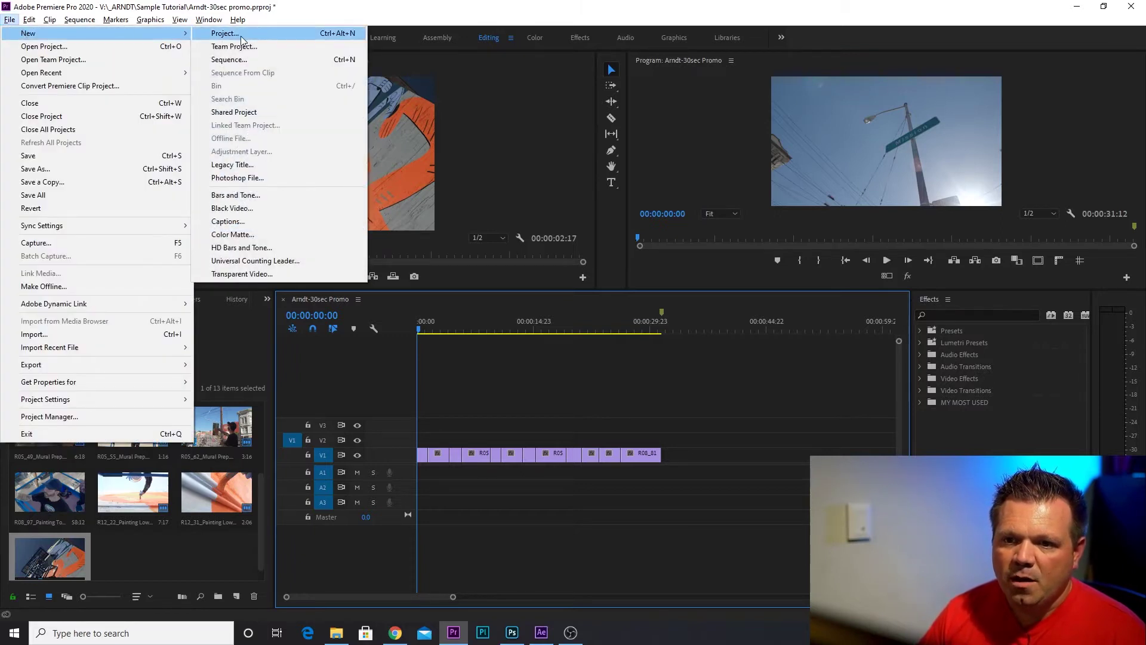
pyautogui.click(225, 168)
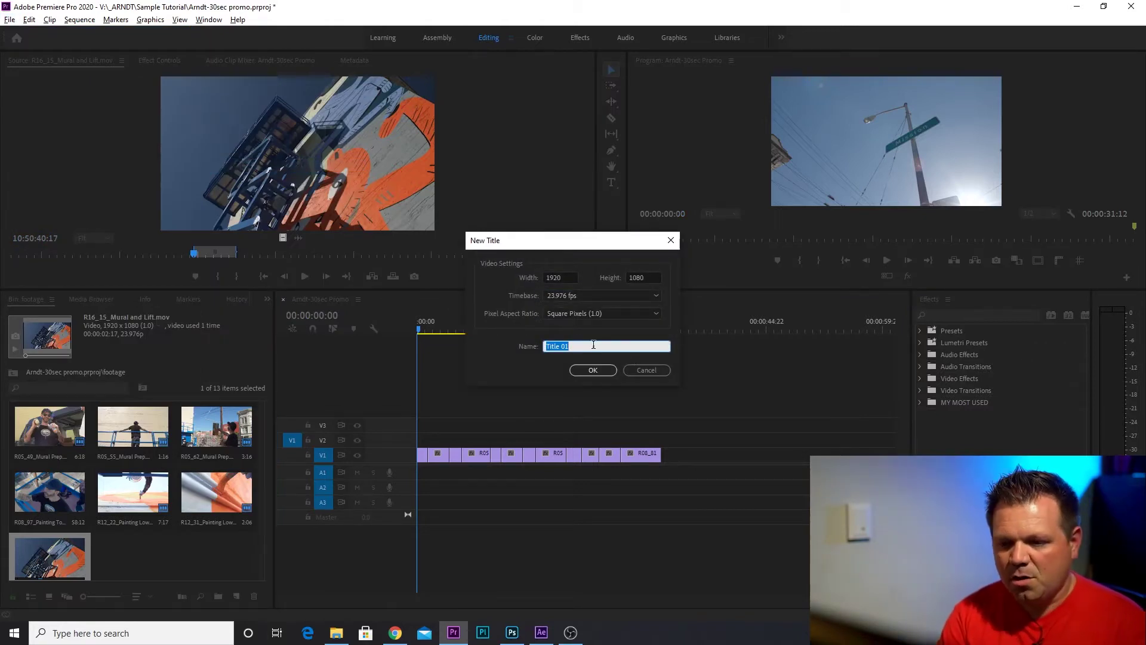
pyautogui.press('BackSpace')
# Name the title 'Title', confirm it, and enlarge the legacy title editor window and properties panel
pyautogui.write('Title')
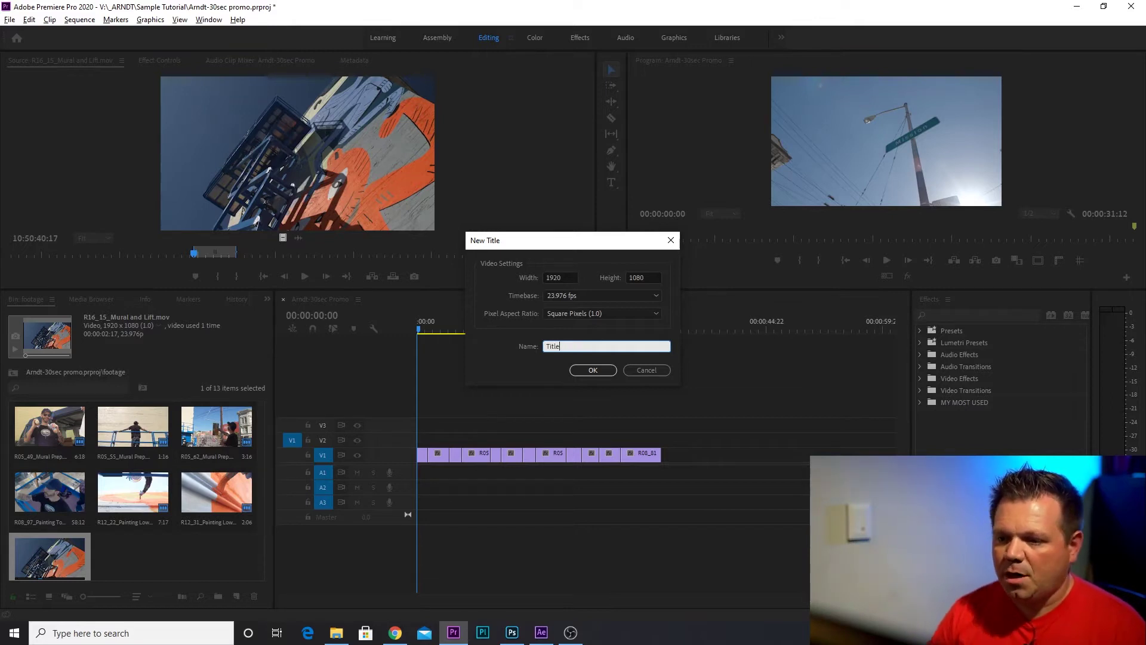
pyautogui.click(594, 370)
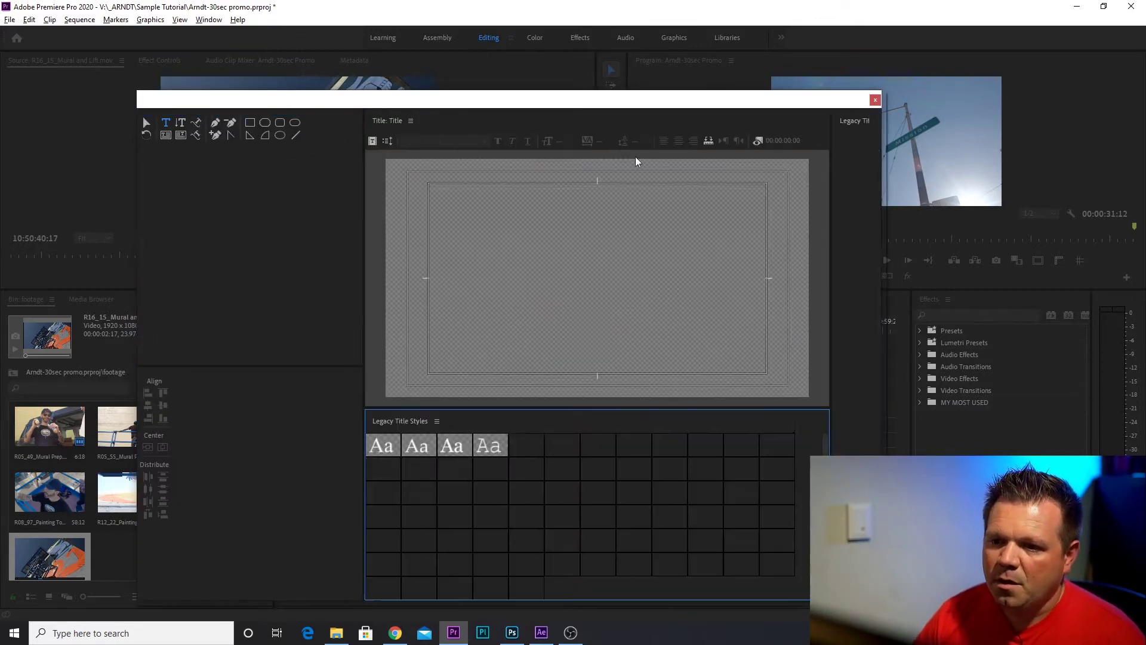
pyautogui.moveTo(707, 100); pyautogui.dragTo(718, 64)
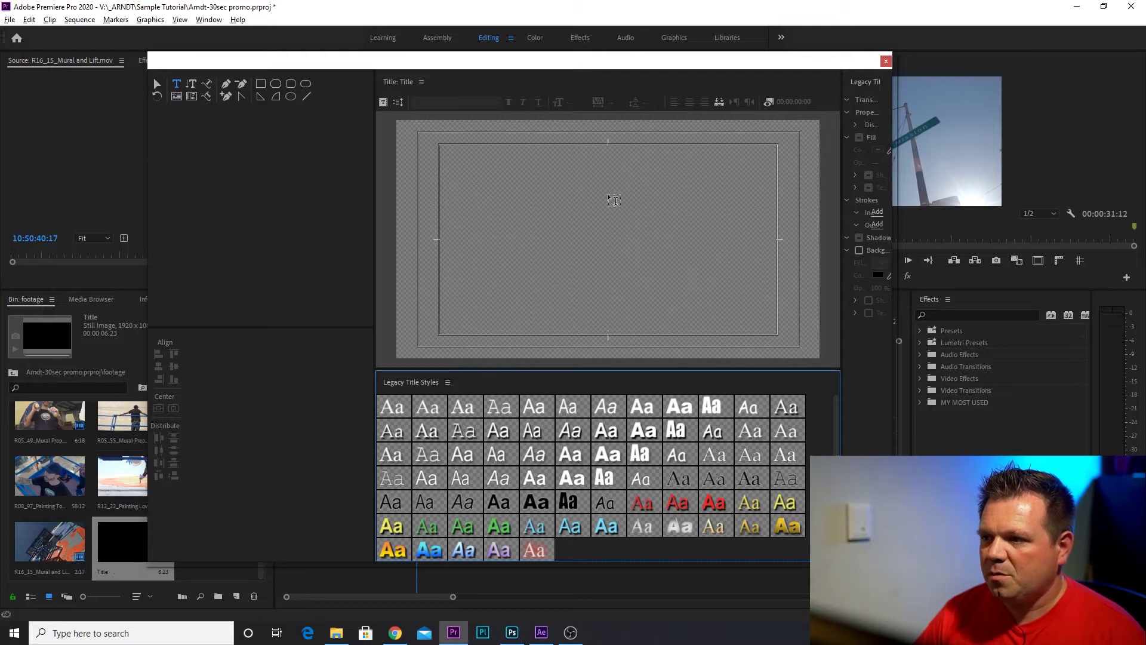
pyautogui.moveTo(894, 146); pyautogui.dragTo(1077, 145)
pyautogui.moveTo(1004, 165); pyautogui.dragTo(986, 275)
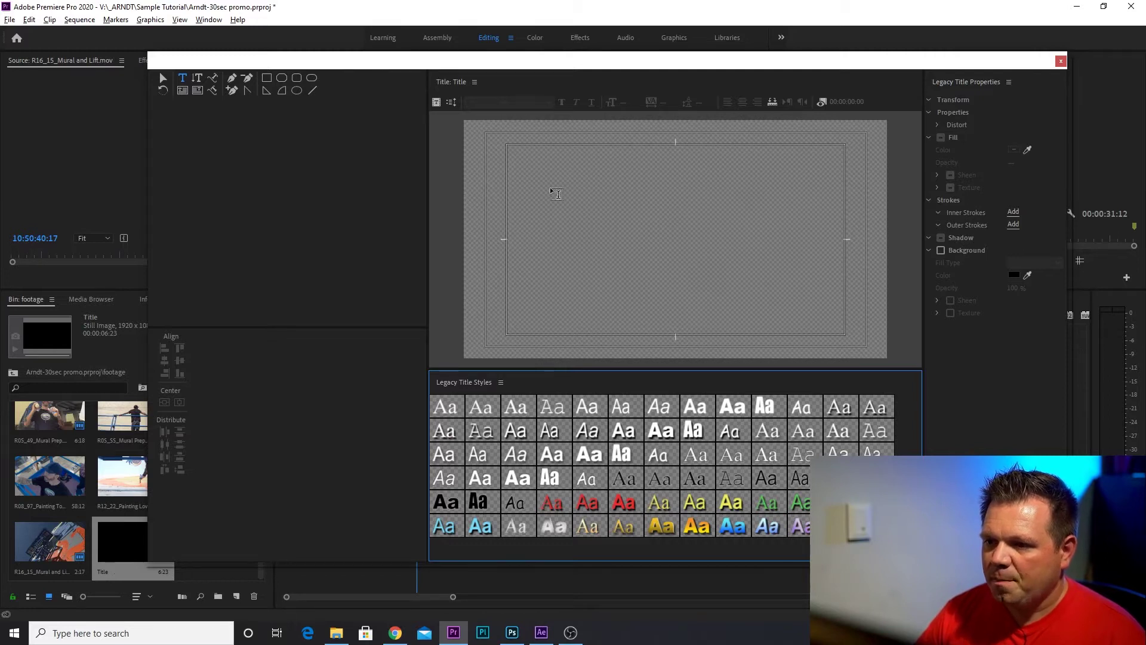
# Draw a text box and type 'San Francisco', with 'Artistry' on a second line
pyautogui.moveTo(534, 179); pyautogui.dragTo(809, 303)
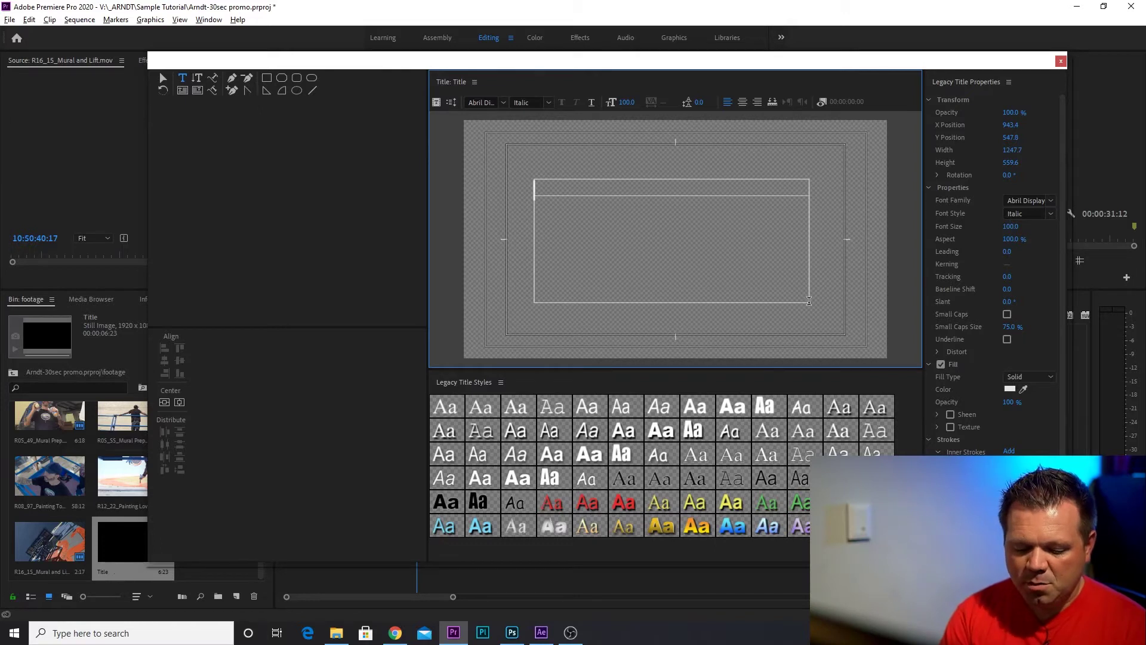
pyautogui.write('A')
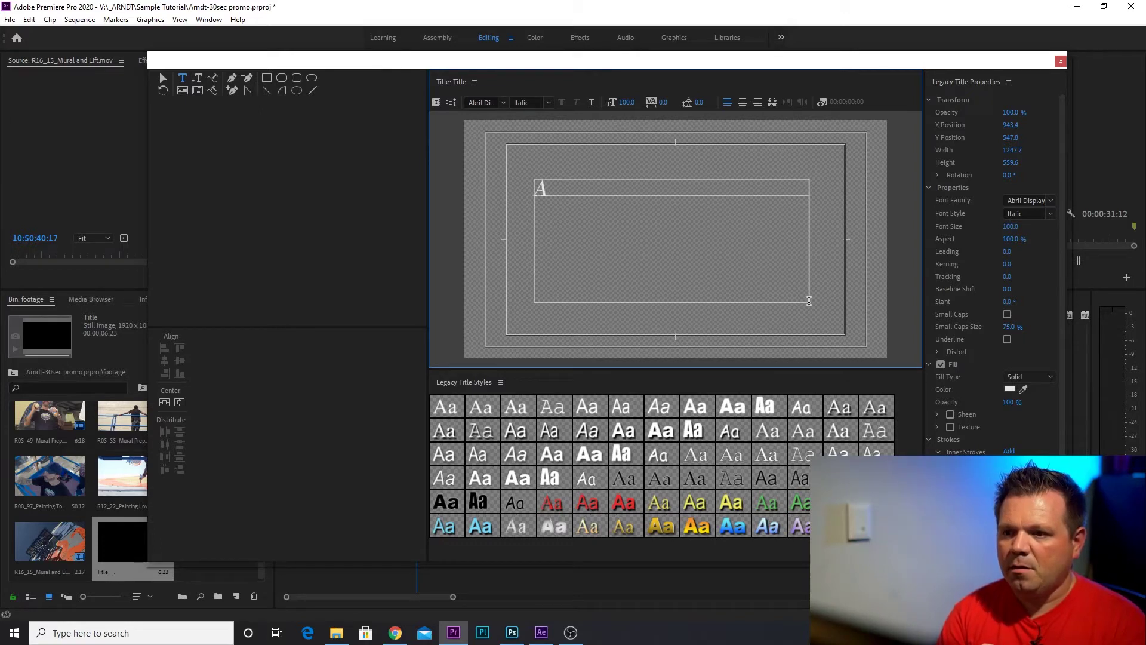
pyautogui.press('BackSpace')
pyautogui.write('San')
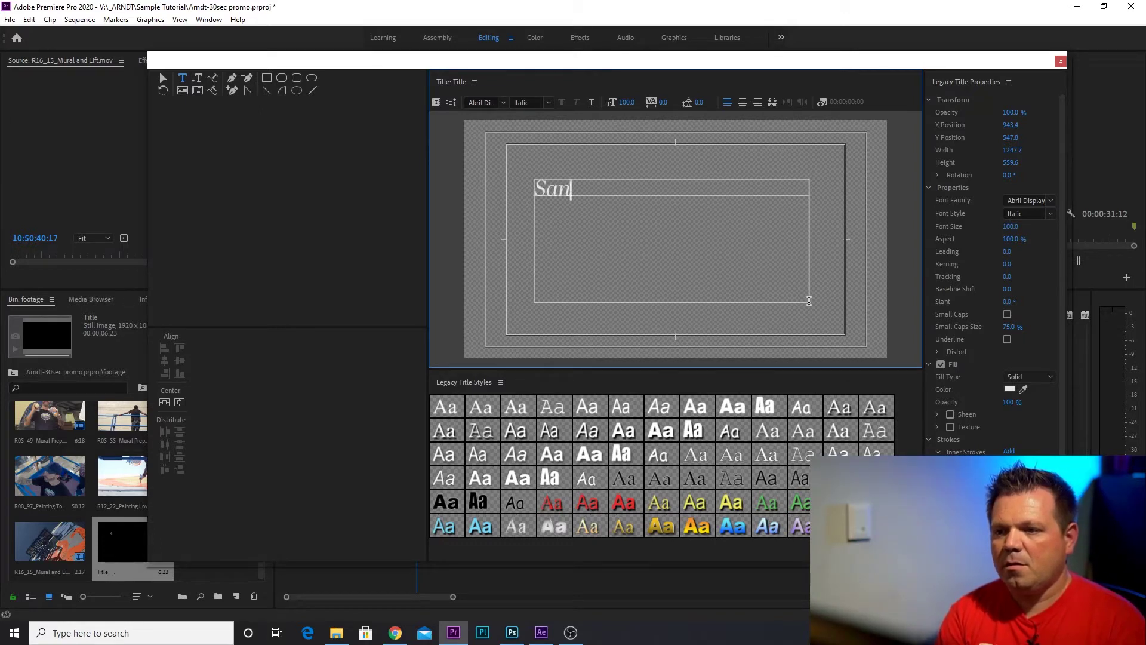
pyautogui.write(' Fran')
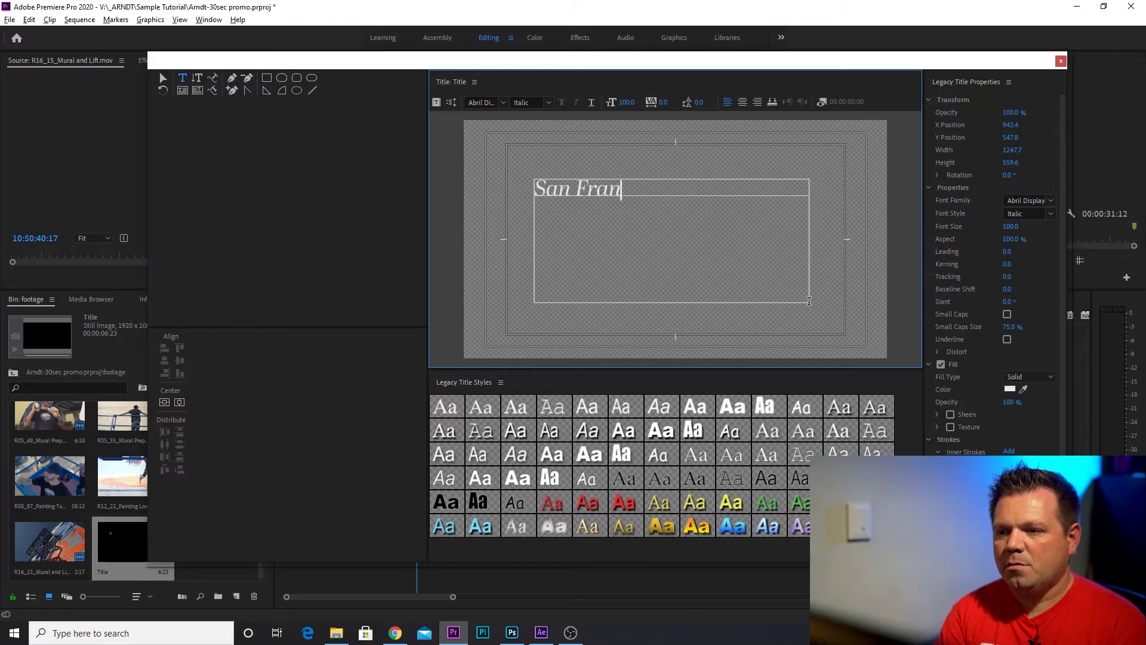
pyautogui.write('cisco')
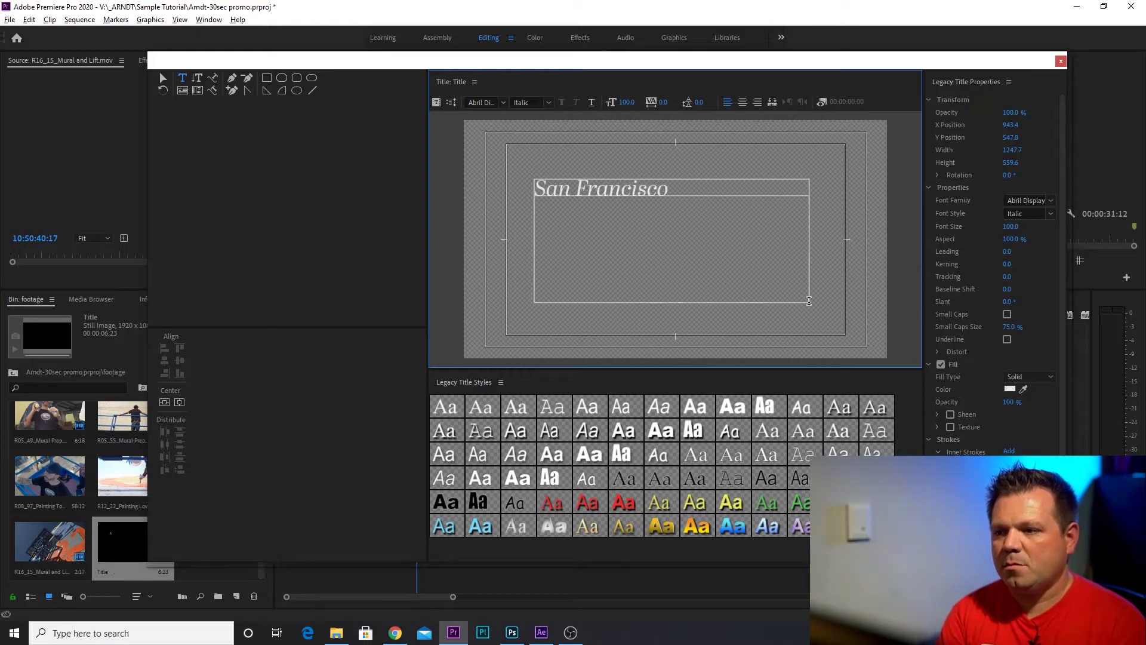
pyautogui.press('Return')
pyautogui.write('Al')
pyautogui.press('BackSpace')
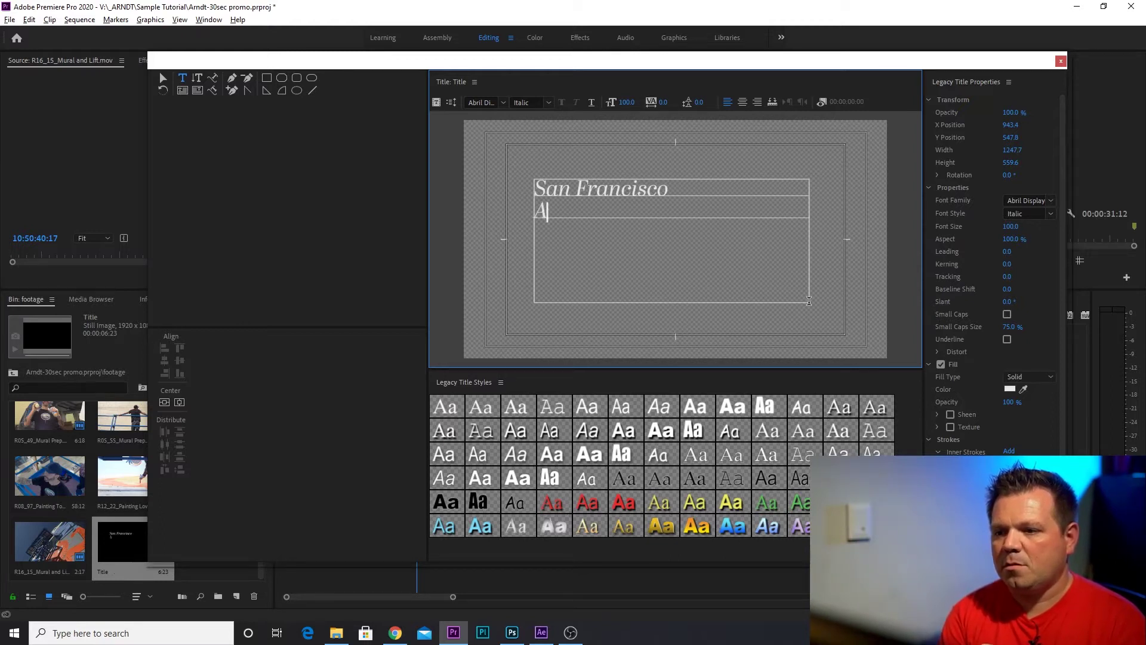
pyautogui.write('r')
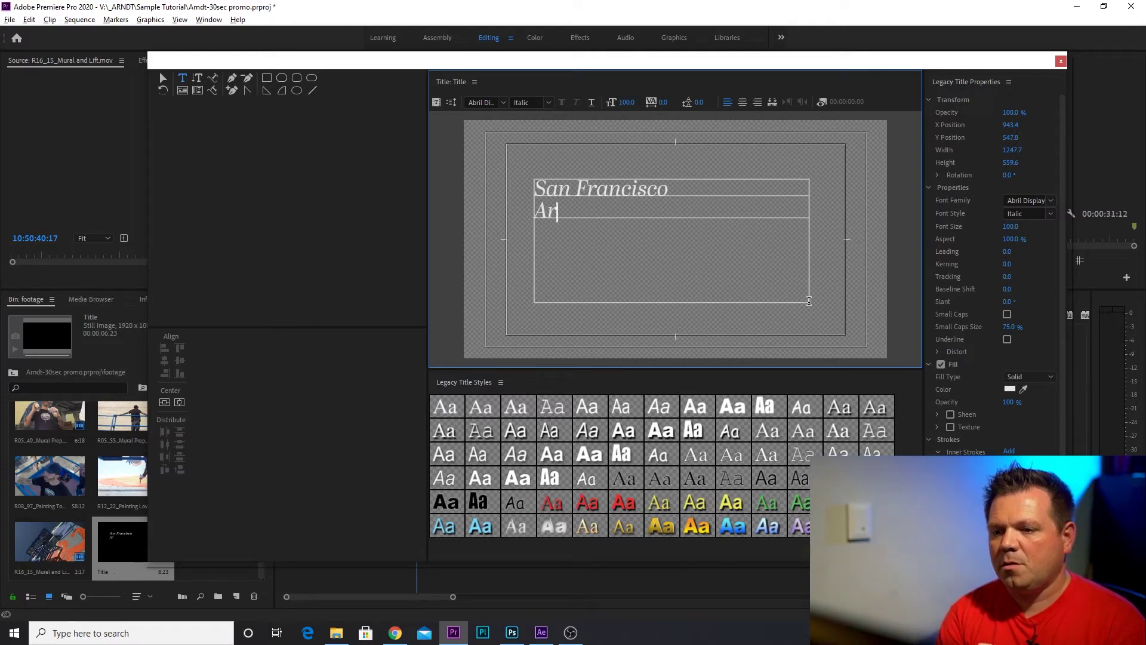
pyautogui.write('tri')
pyautogui.press('BackSpace')
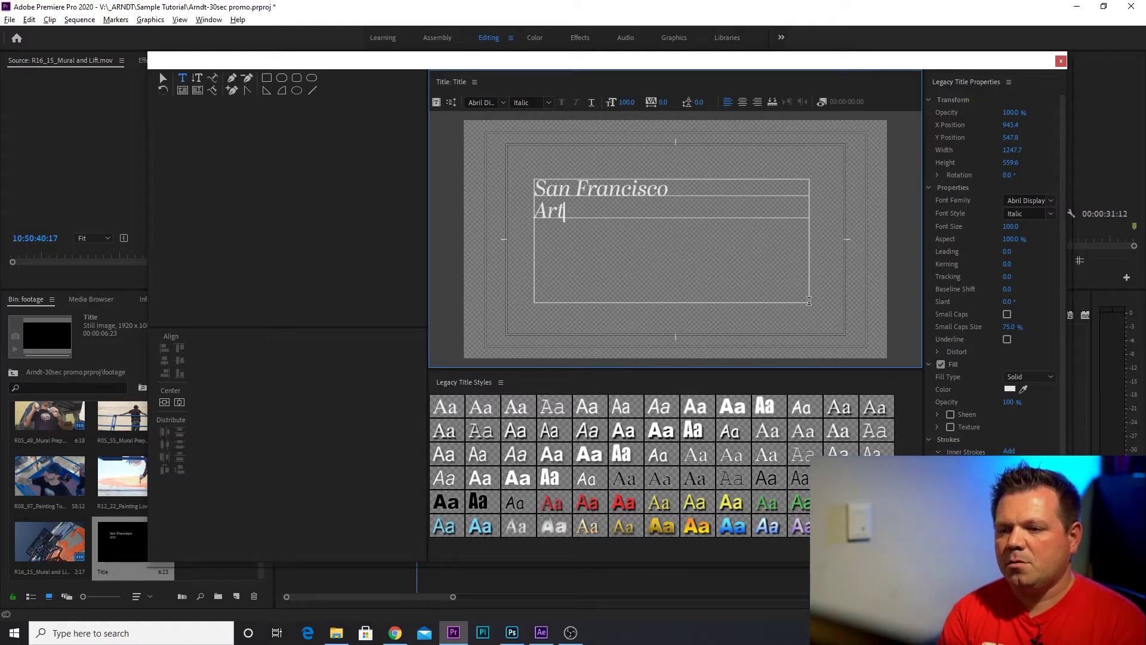
pyautogui.write('istry')
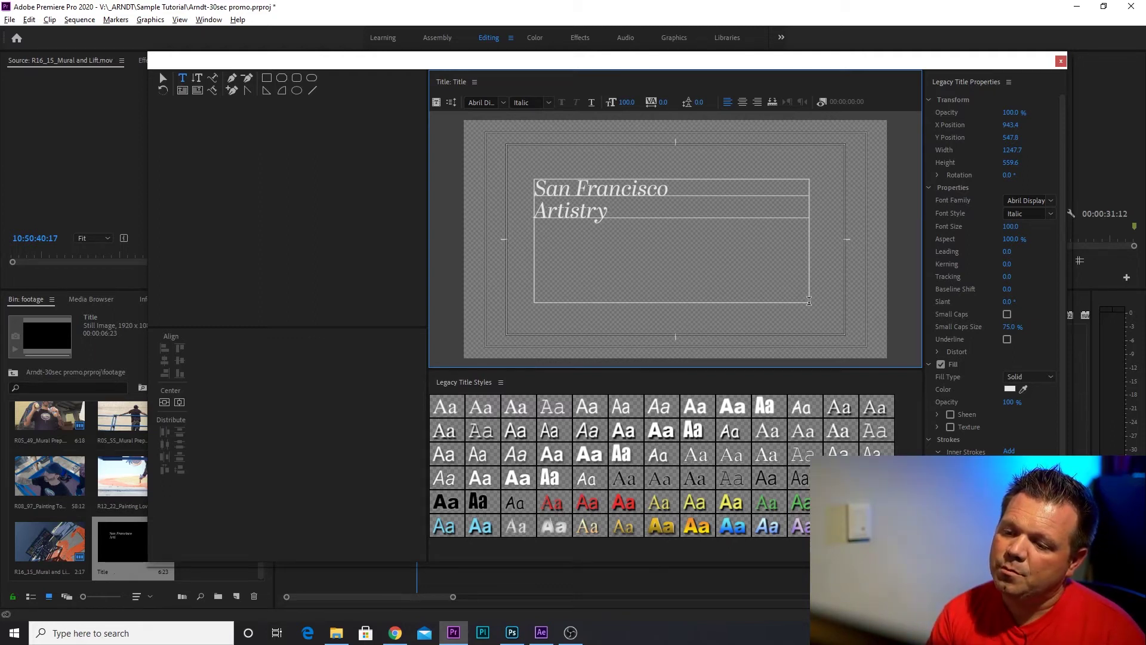
# Save, insert 'Social' before 'Artistry', and restyle all the text in bold Arial Black
pyautogui.hotkey('ctrl', 's')
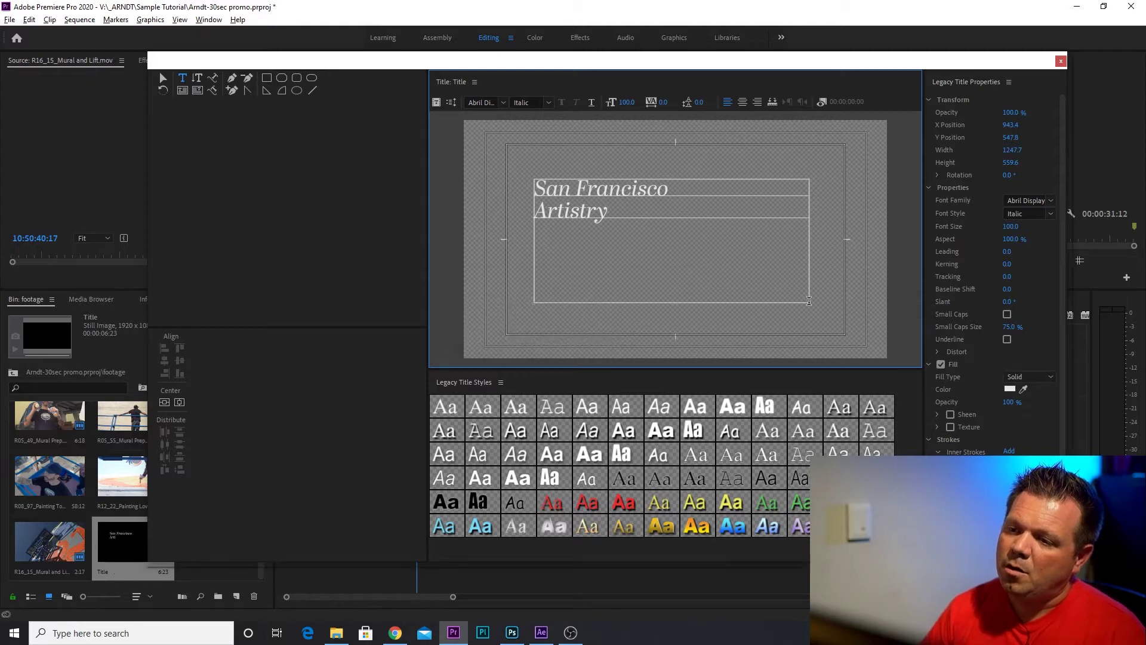
pyautogui.press('Home')
pyautogui.write('Coda')
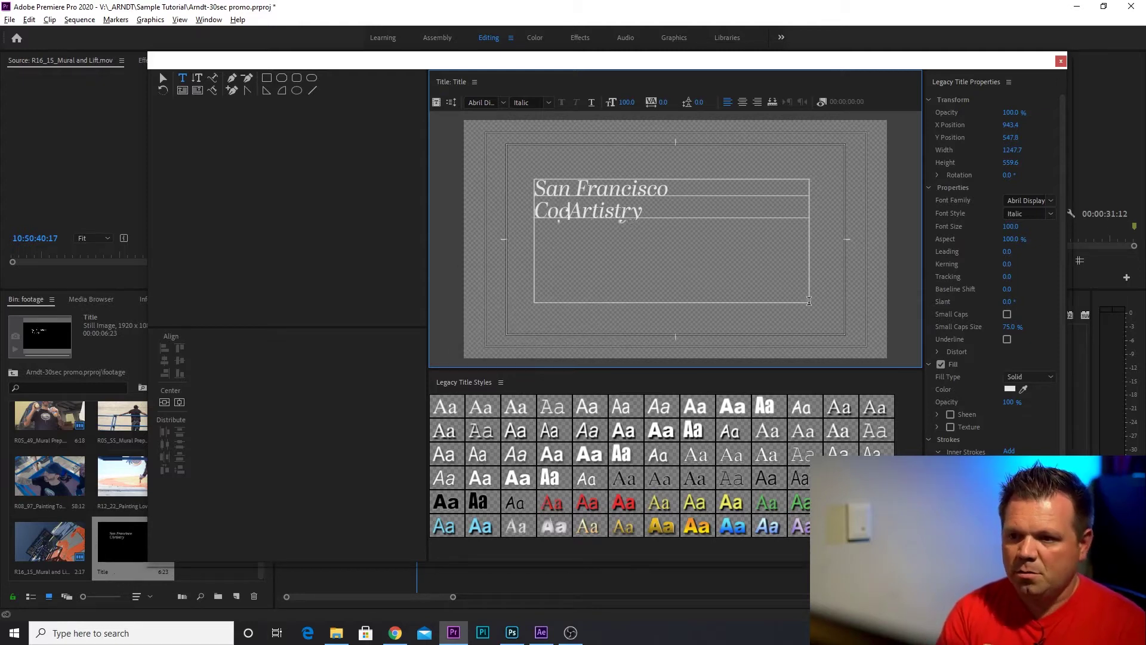
pyautogui.press('BackSpace')
pyautogui.press('BackSpace')
pyautogui.press('BackSpace')
pyautogui.press('BackSpace')
pyautogui.write('Social')
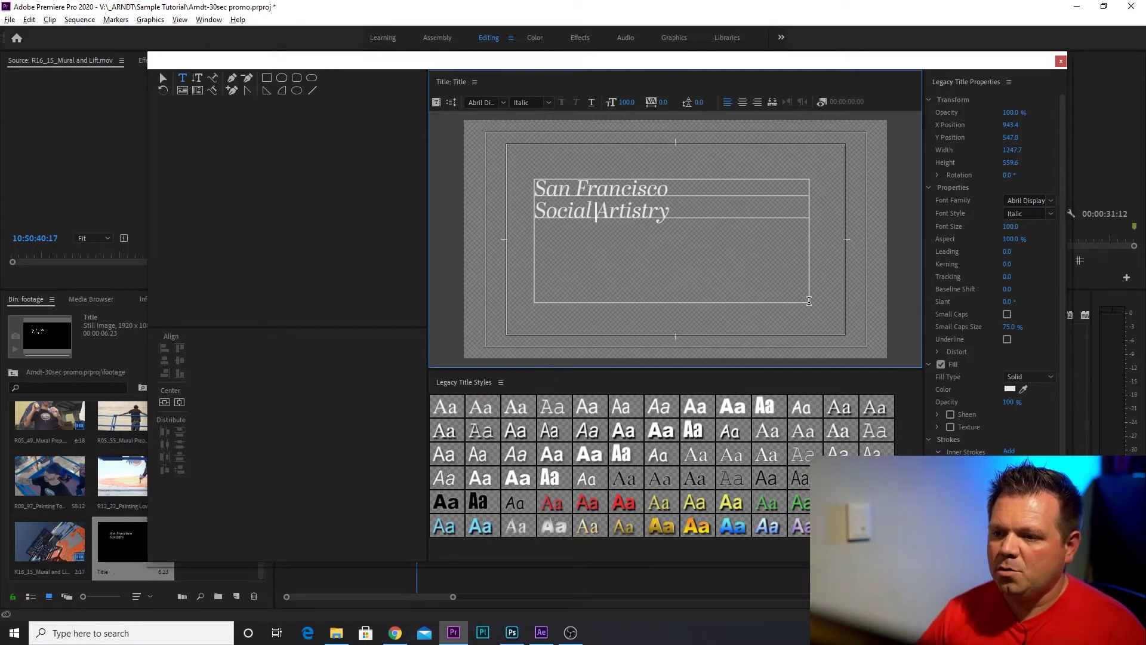
pyautogui.hotkey('ctrl', 'a')
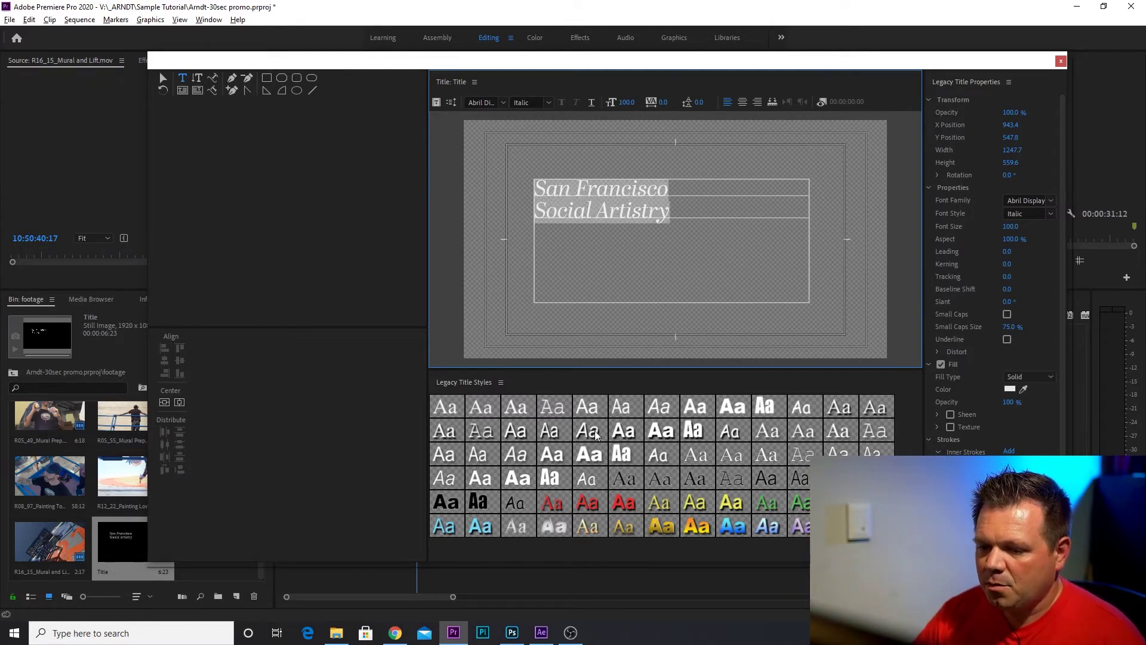
pyautogui.click(589, 454)
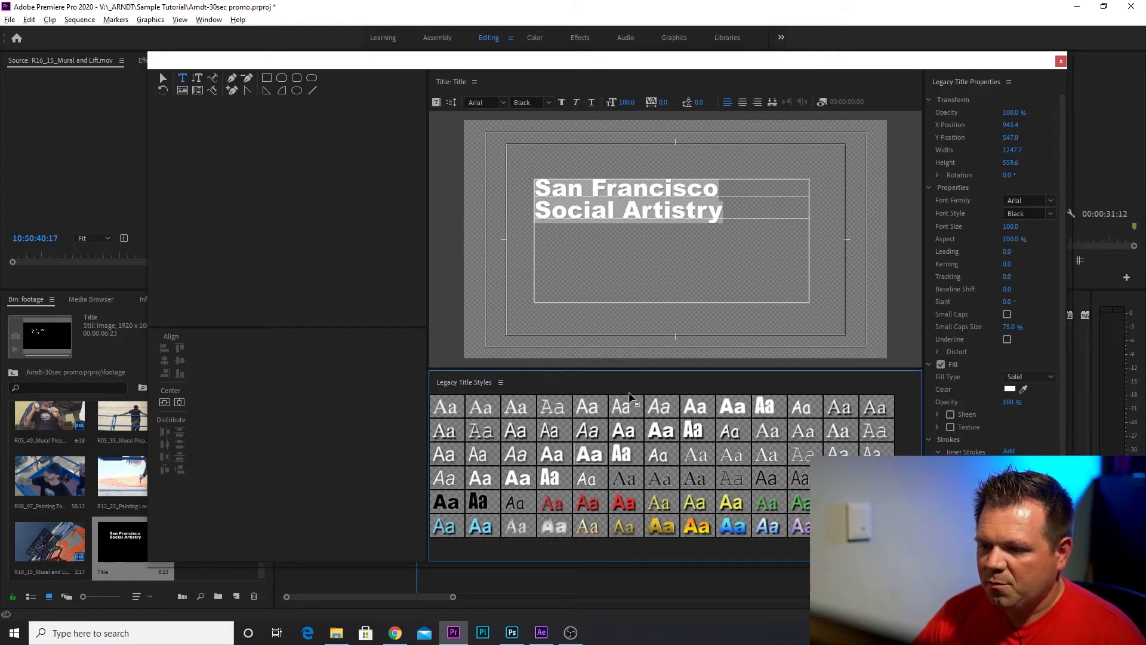
# Try the Impact, Arial Italic and Arial Bold styles, then set the font to Chalky
pyautogui.click(698, 433)
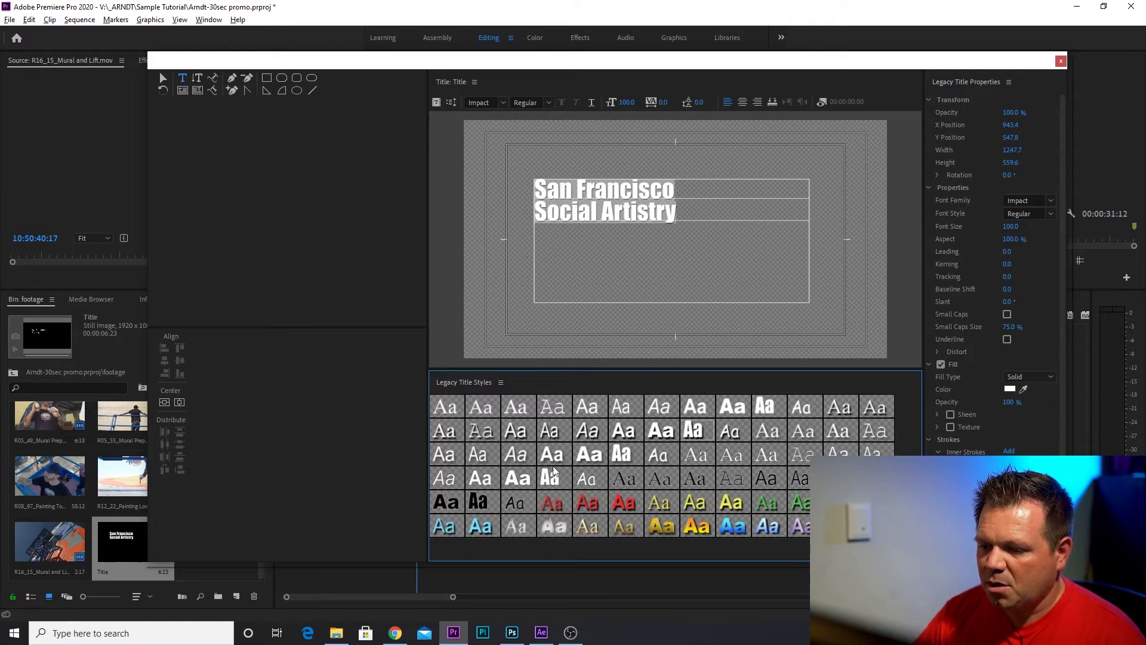
pyautogui.click(529, 455)
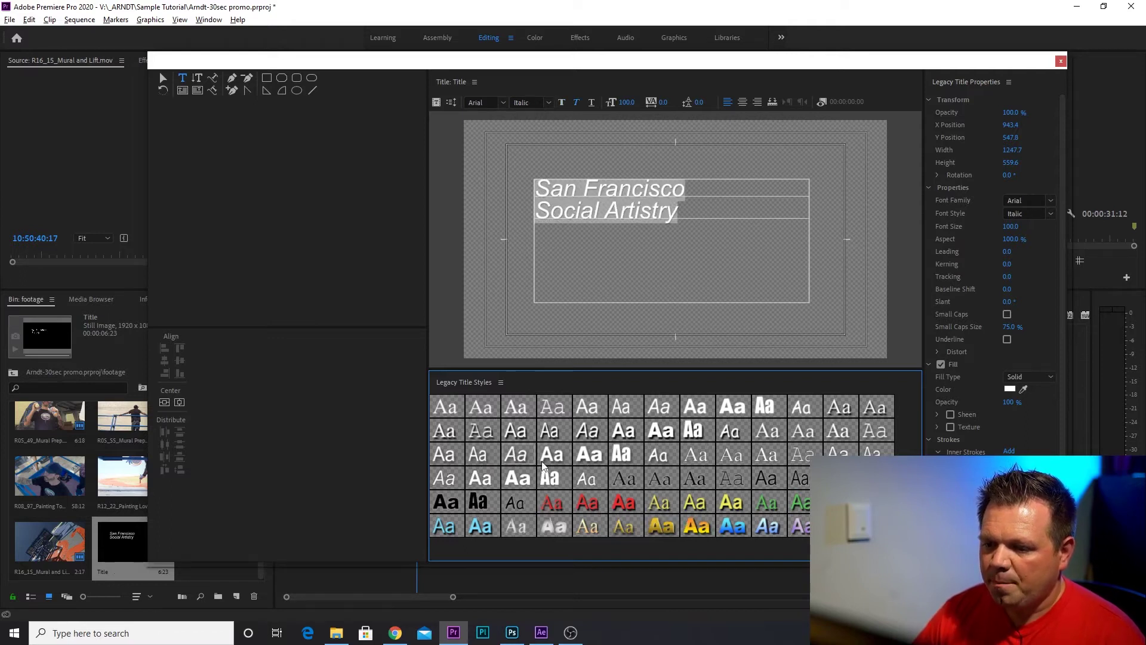
pyautogui.click(545, 463)
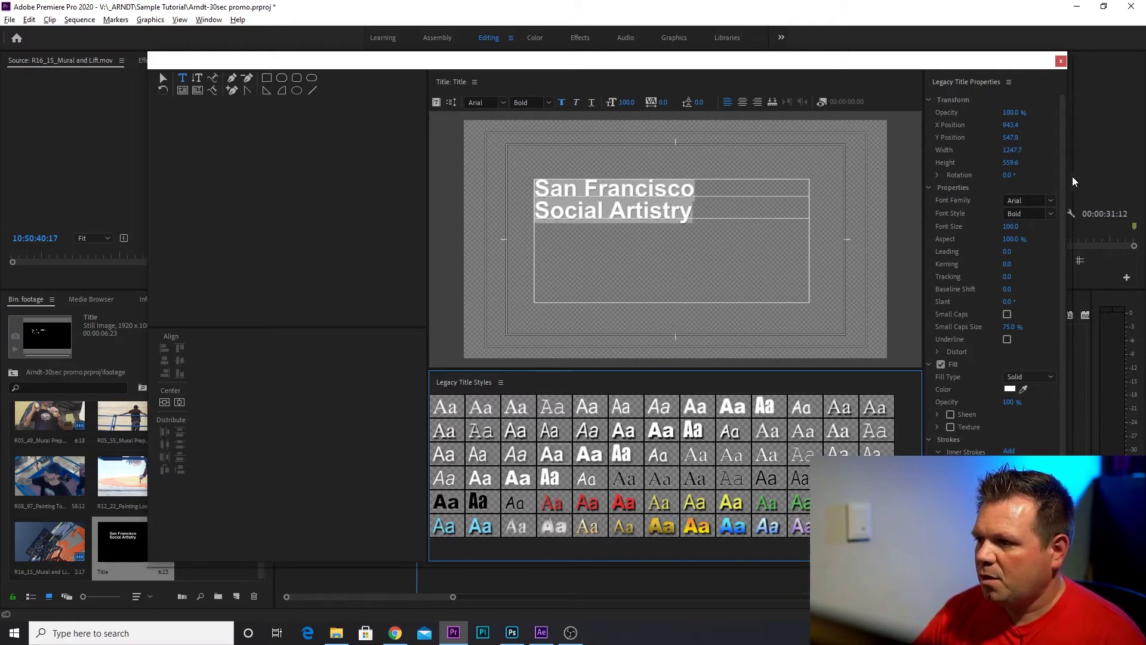
pyautogui.click(1051, 201)
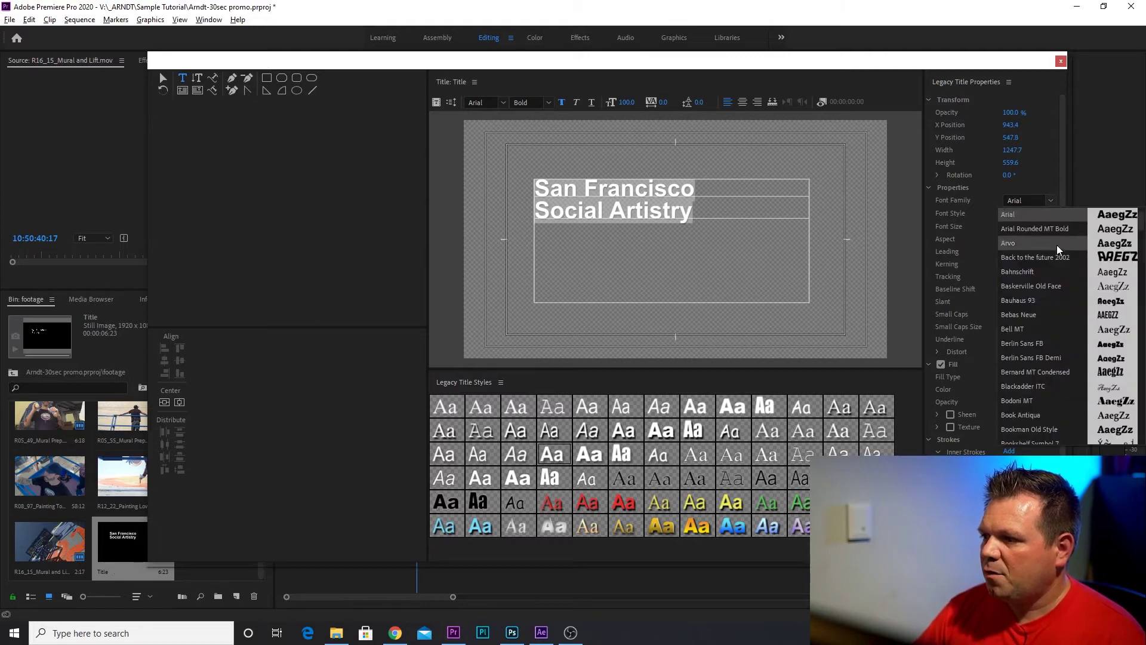
pyautogui.scroll(-7, 1029, 388)
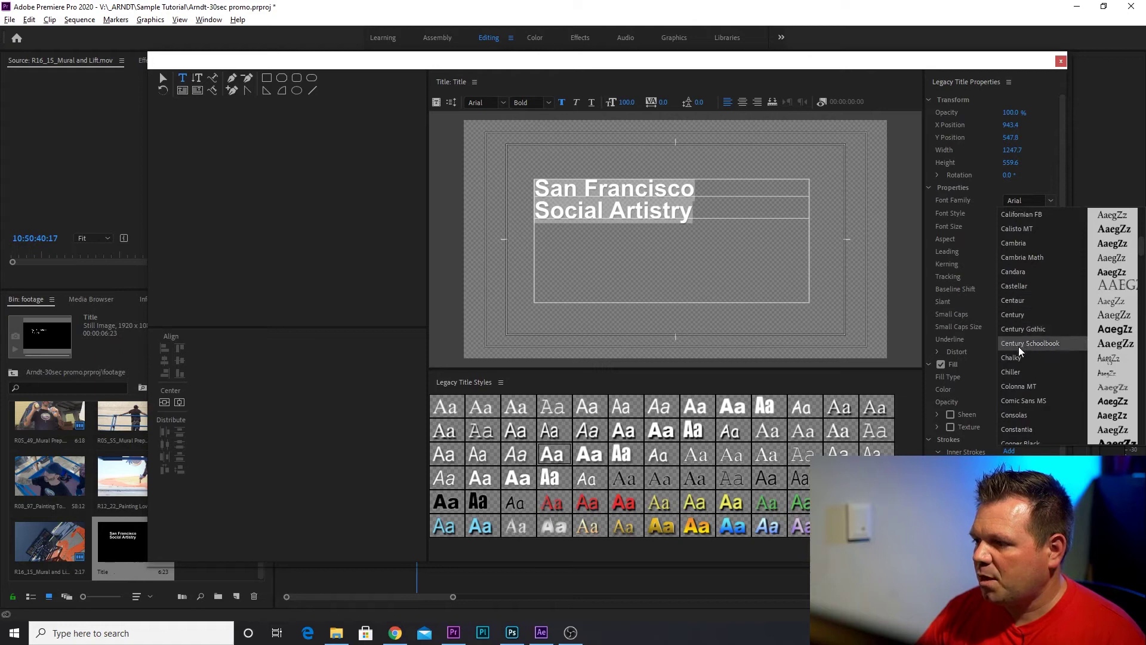
pyautogui.scroll(-1, 1021, 351)
pyautogui.click(1015, 319)
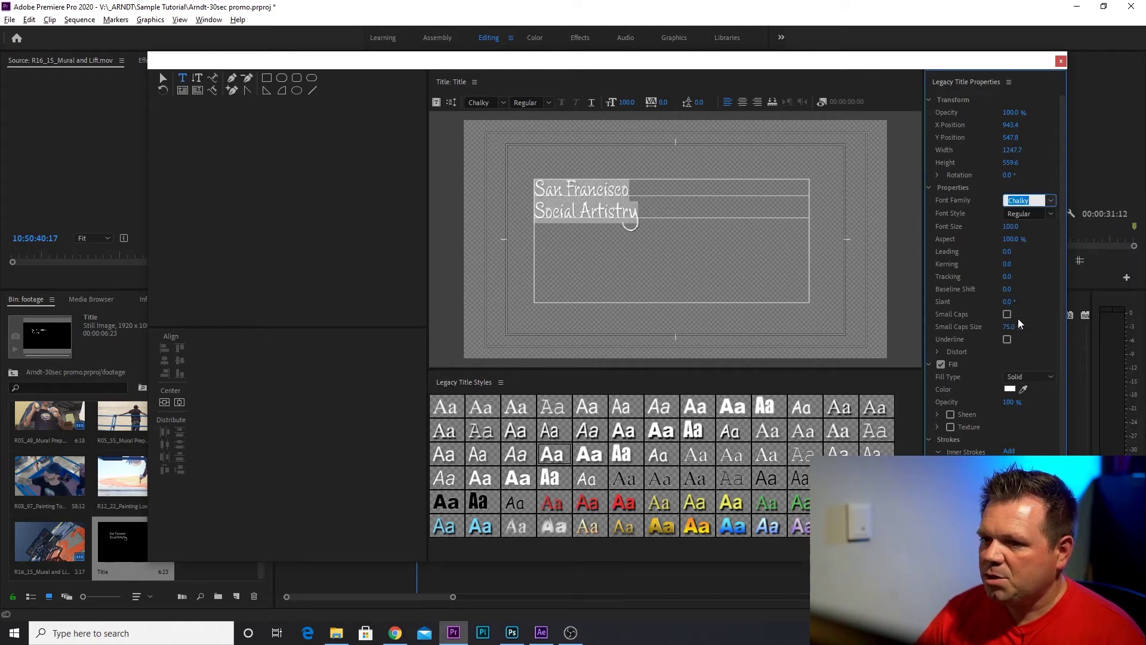
# After trying Comic Sans MS, set French Script MT Regular and enlarge the text to size 181
pyautogui.click(1051, 203)
pyautogui.click(1032, 362)
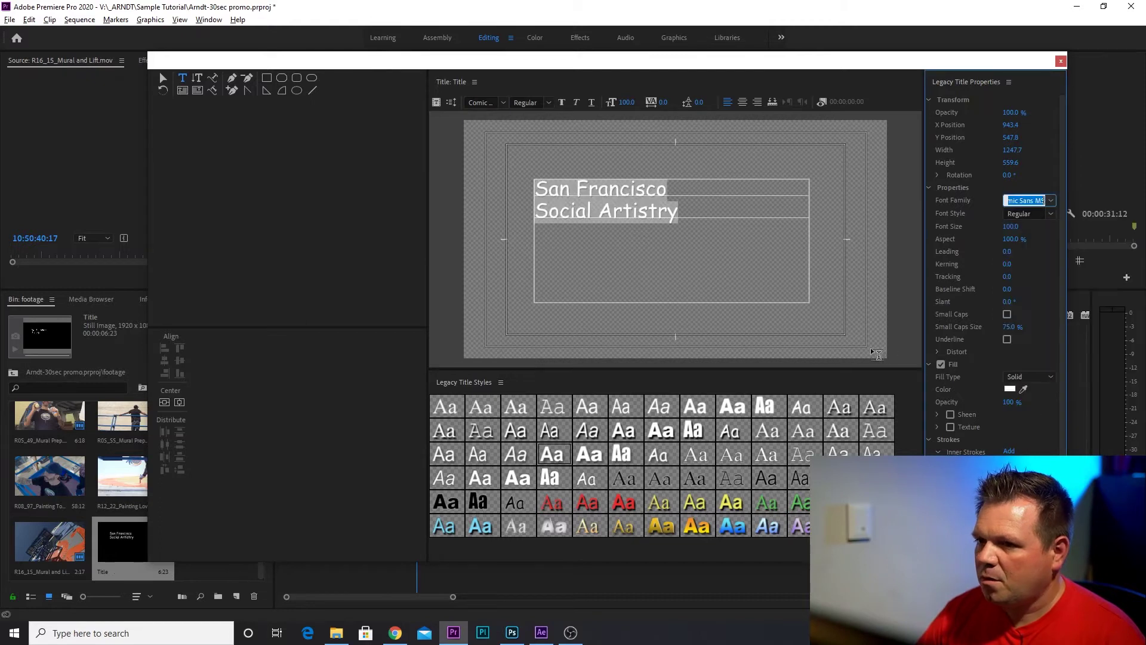
pyautogui.click(1051, 201)
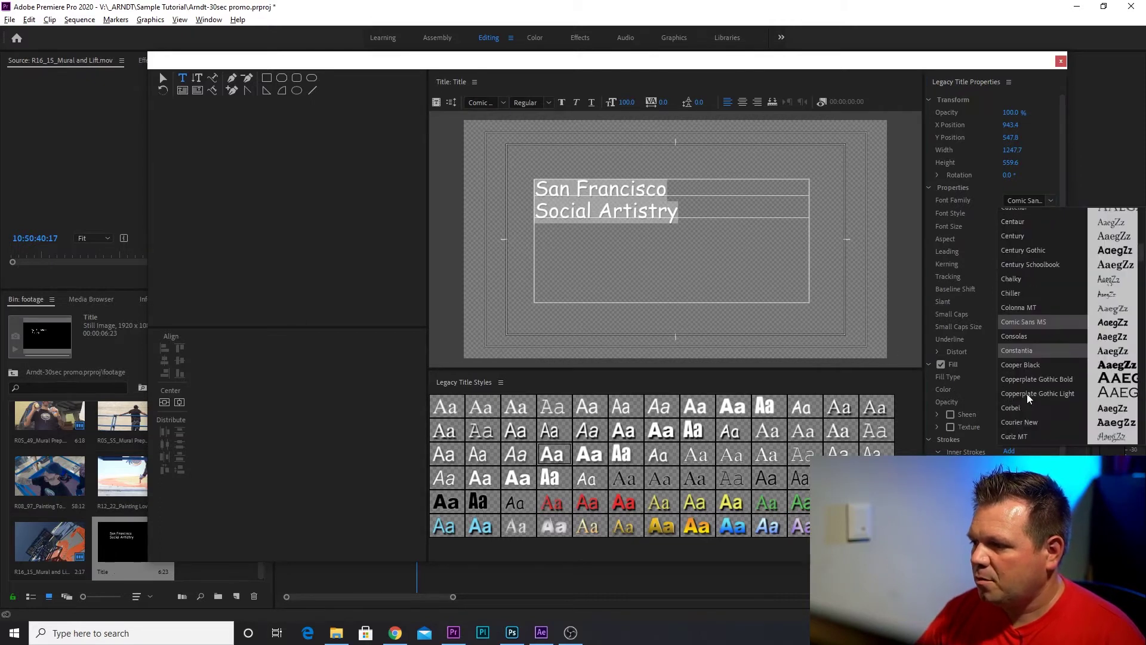
pyautogui.scroll(-4, 1027, 392)
pyautogui.scroll(-5, 1028, 397)
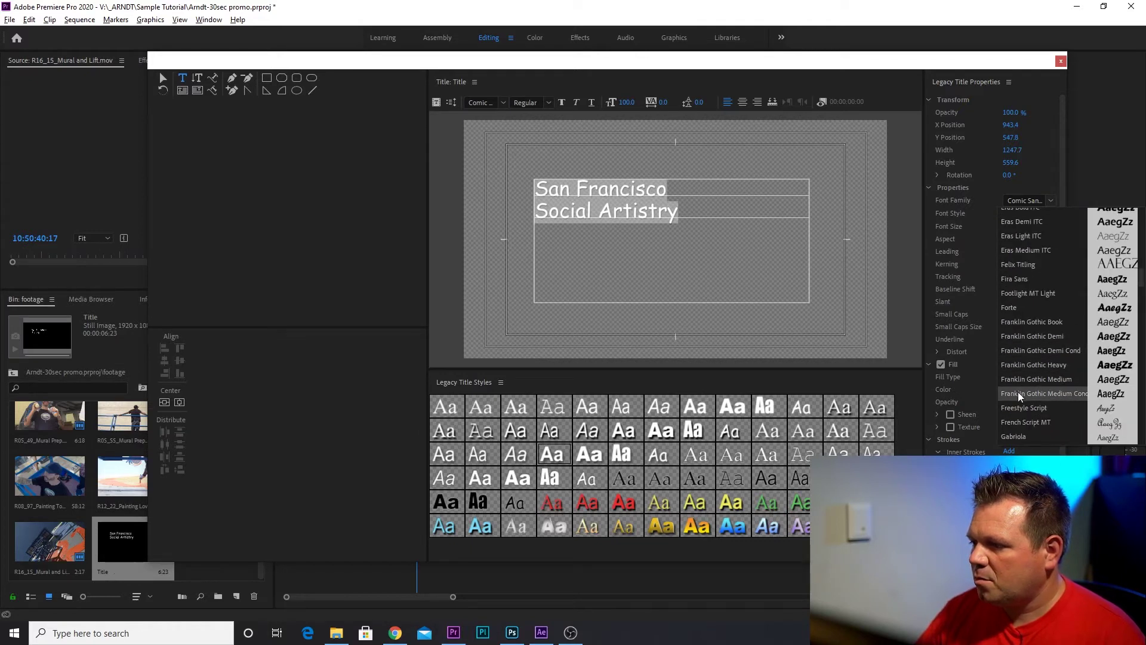
pyautogui.click(1019, 425)
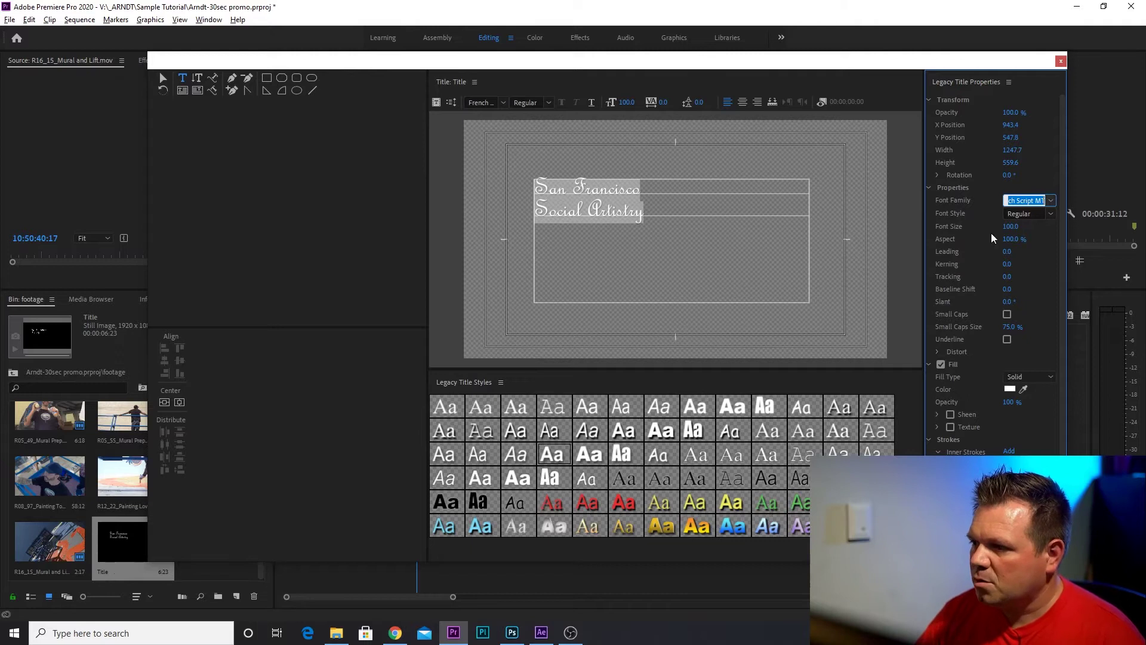
pyautogui.click(1019, 214)
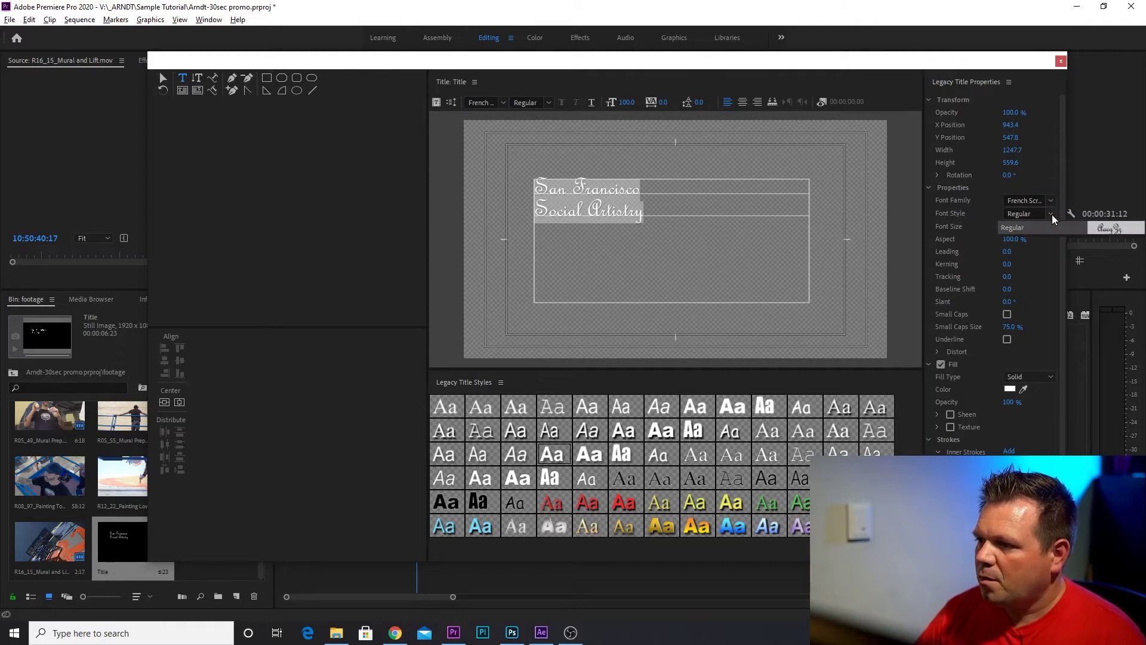
pyautogui.click(952, 255)
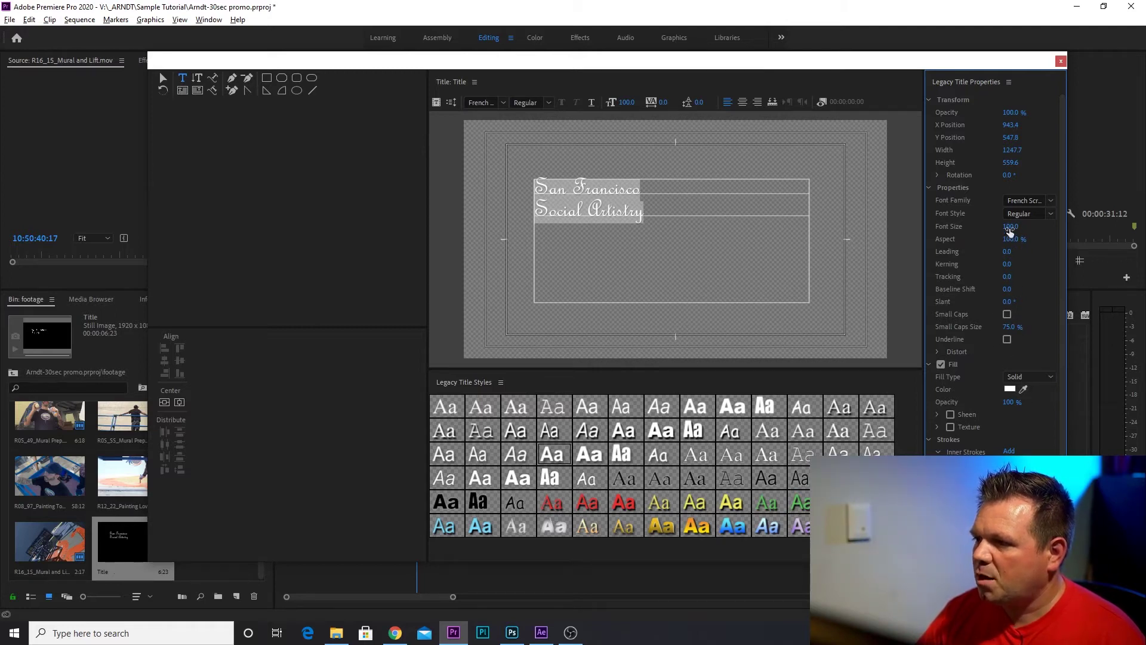
pyautogui.moveTo(1010, 226); pyautogui.dragTo(1059, 226)
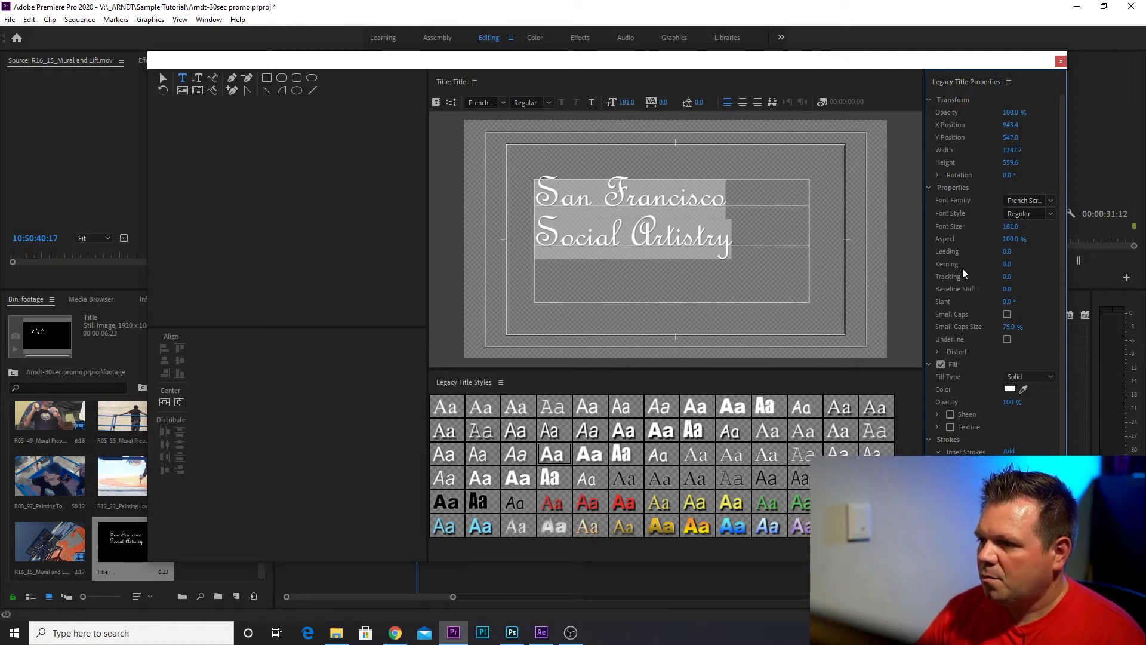
# Center-align both title lines and move the text box down to Y position 637.1
pyautogui.scroll(-3, 970, 316)
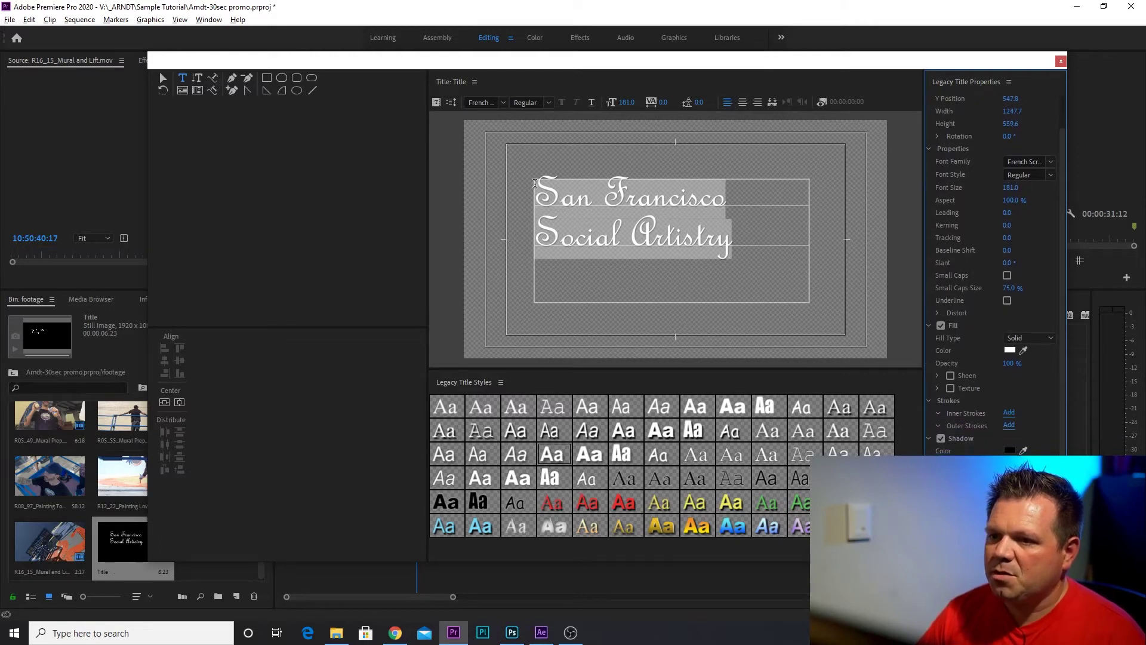
pyautogui.click(743, 102)
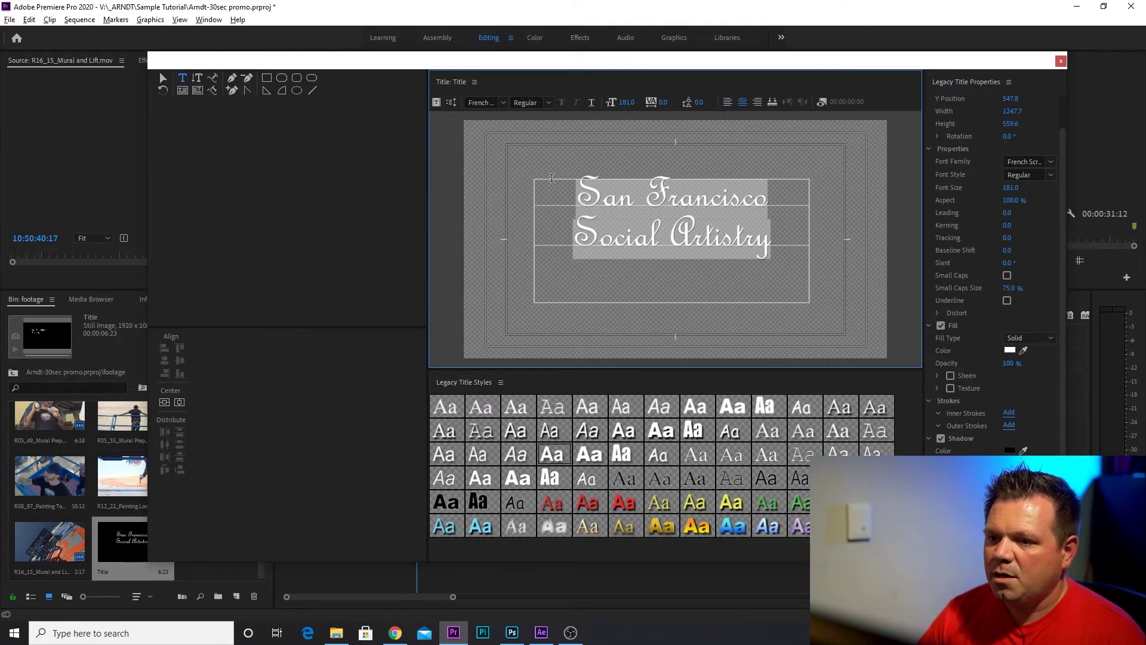
pyautogui.click(160, 77)
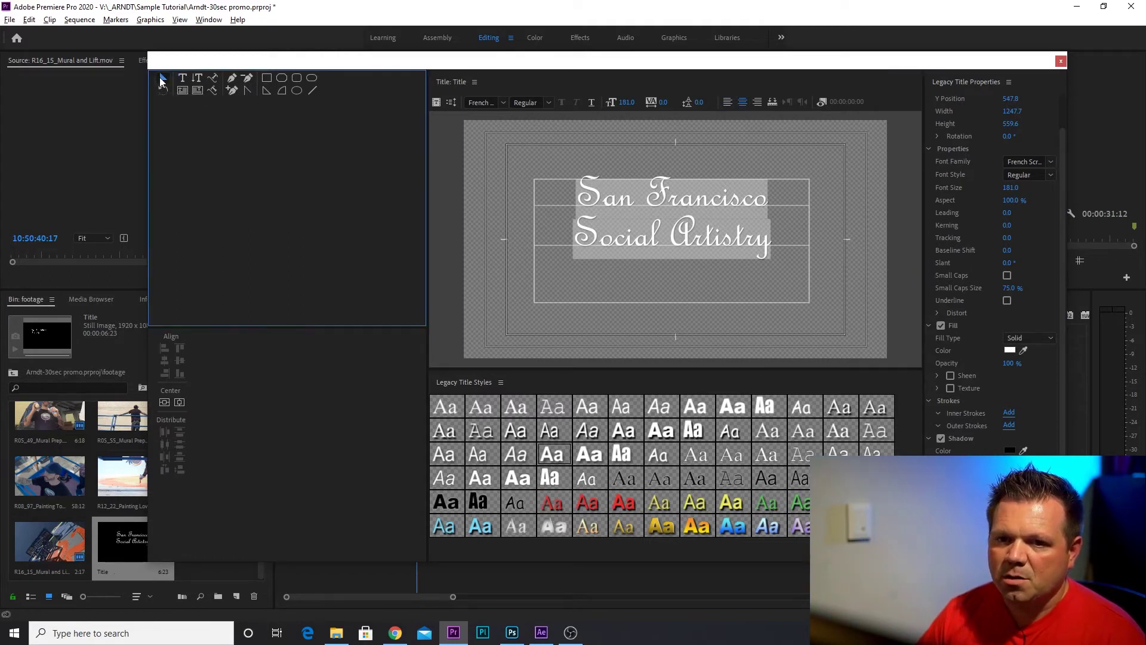
pyautogui.moveTo(685, 201); pyautogui.dragTo(688, 221)
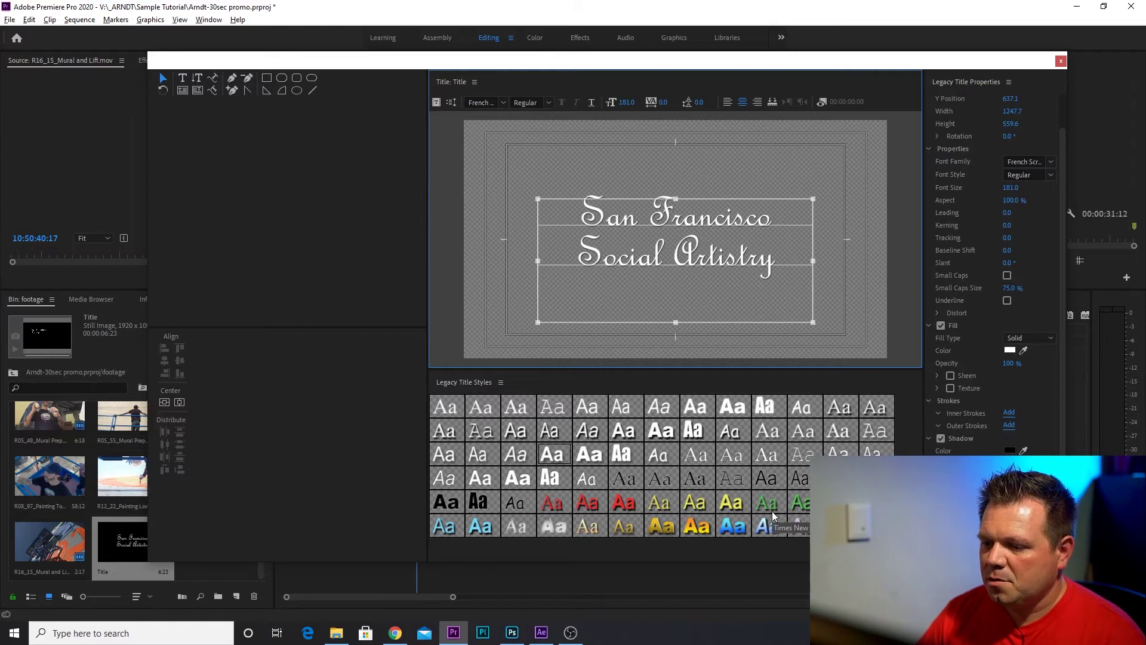
# Try gradient, yellow, Arial and Georgia styles, apply black Impact, and close the title editor
pyautogui.click(697, 533)
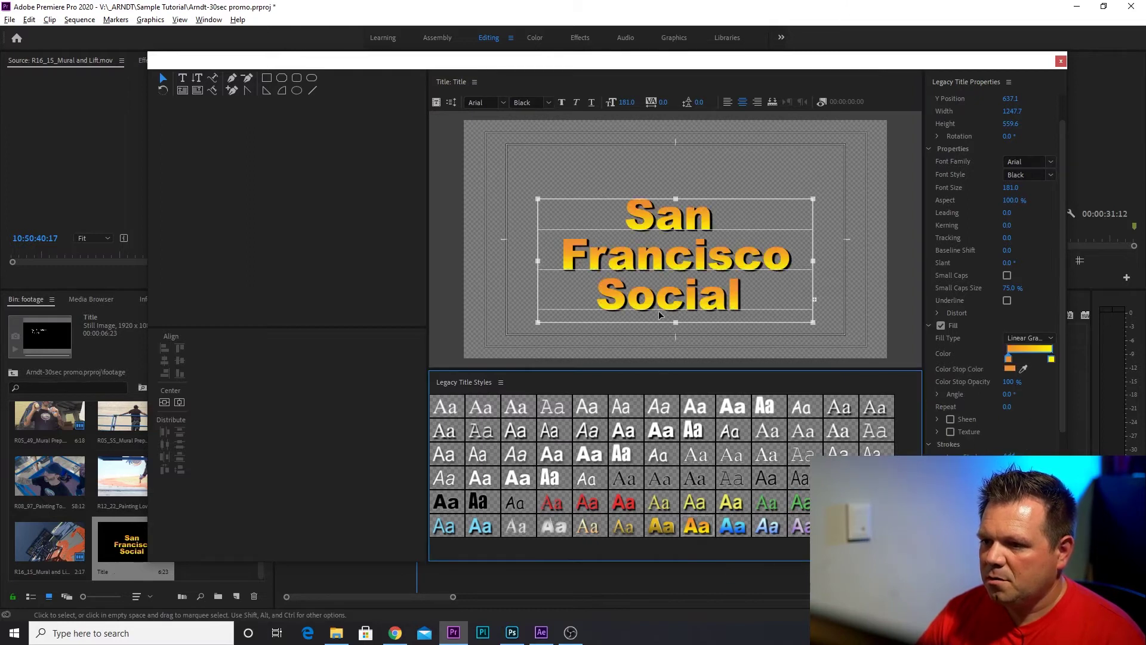
pyautogui.click(692, 506)
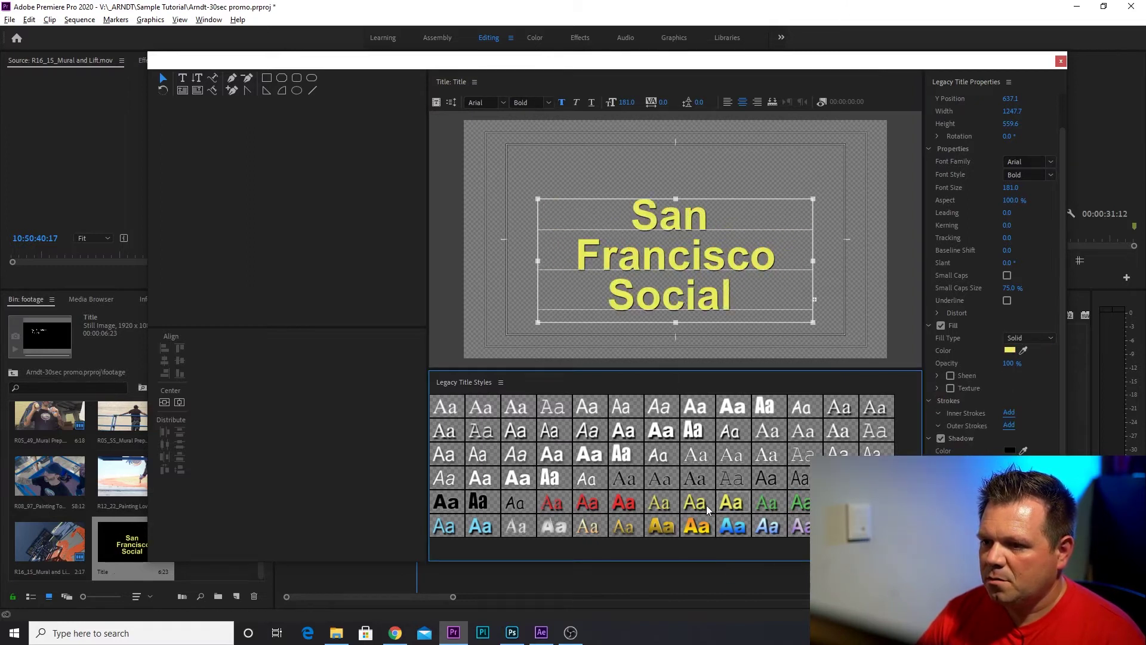
pyautogui.click(707, 509)
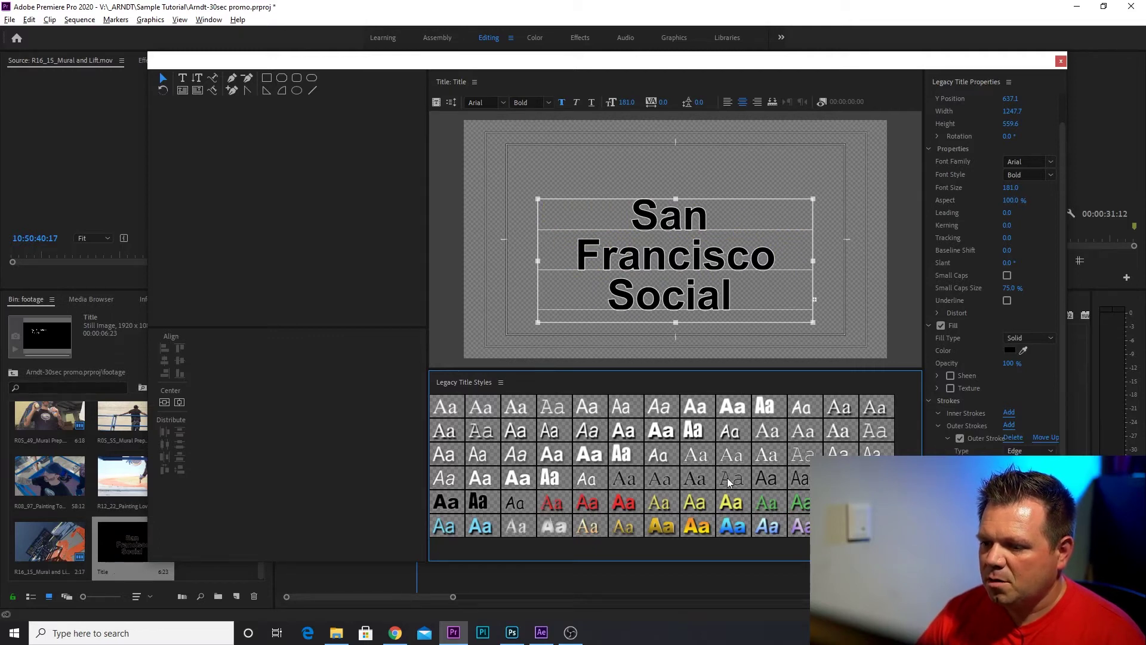
pyautogui.click(687, 479)
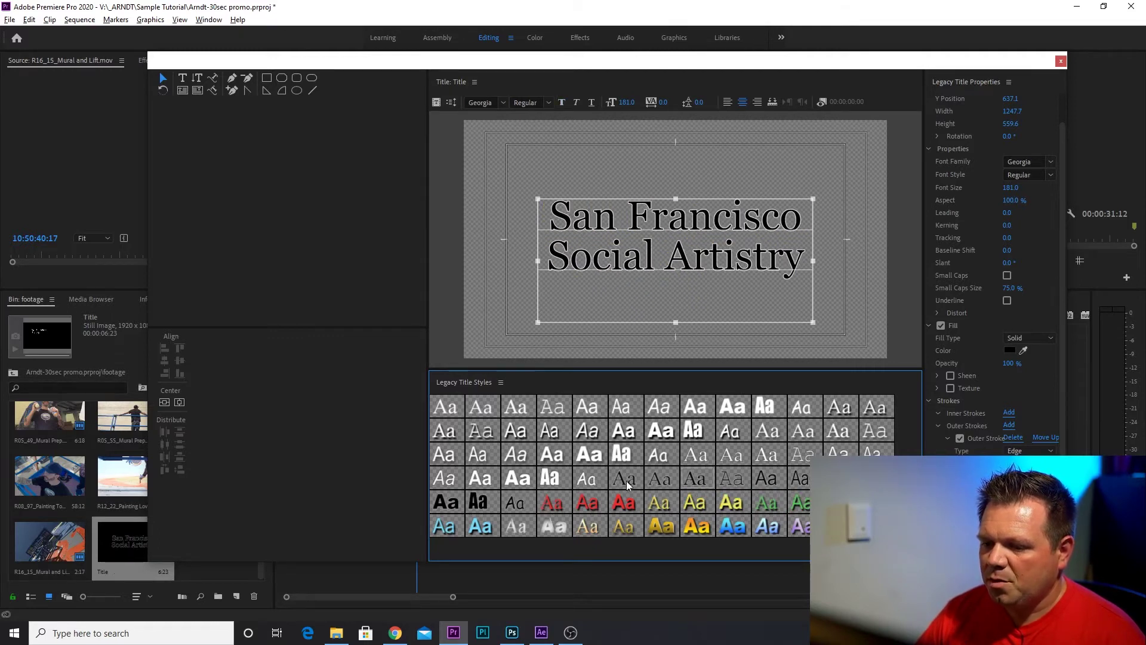
pyautogui.click(483, 509)
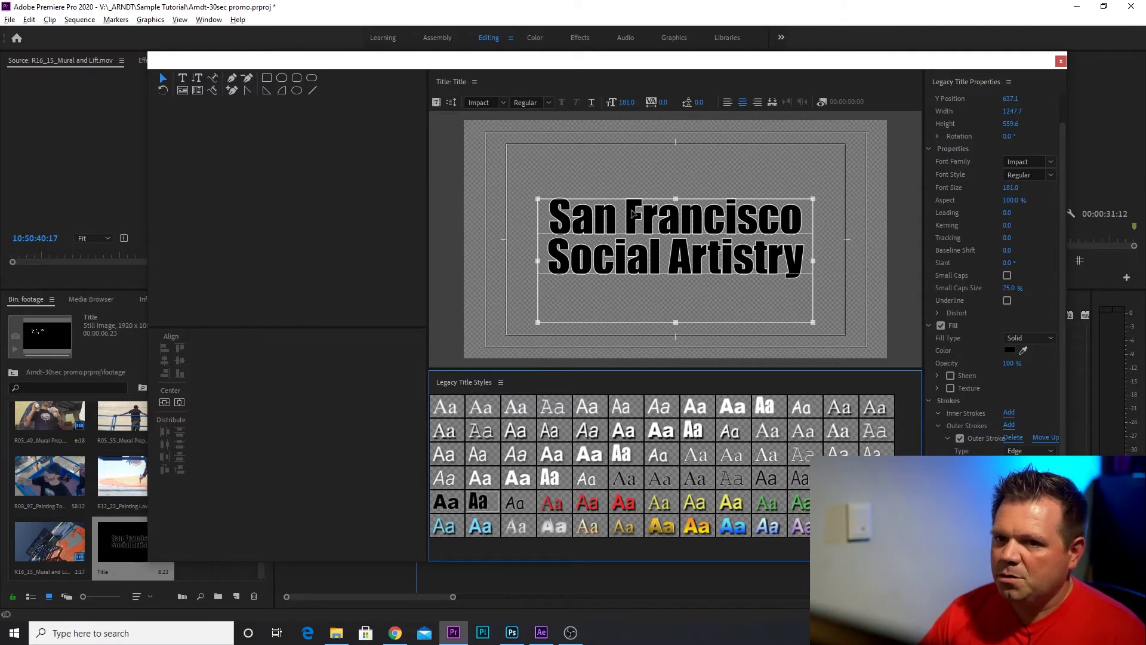
pyautogui.click(1062, 62)
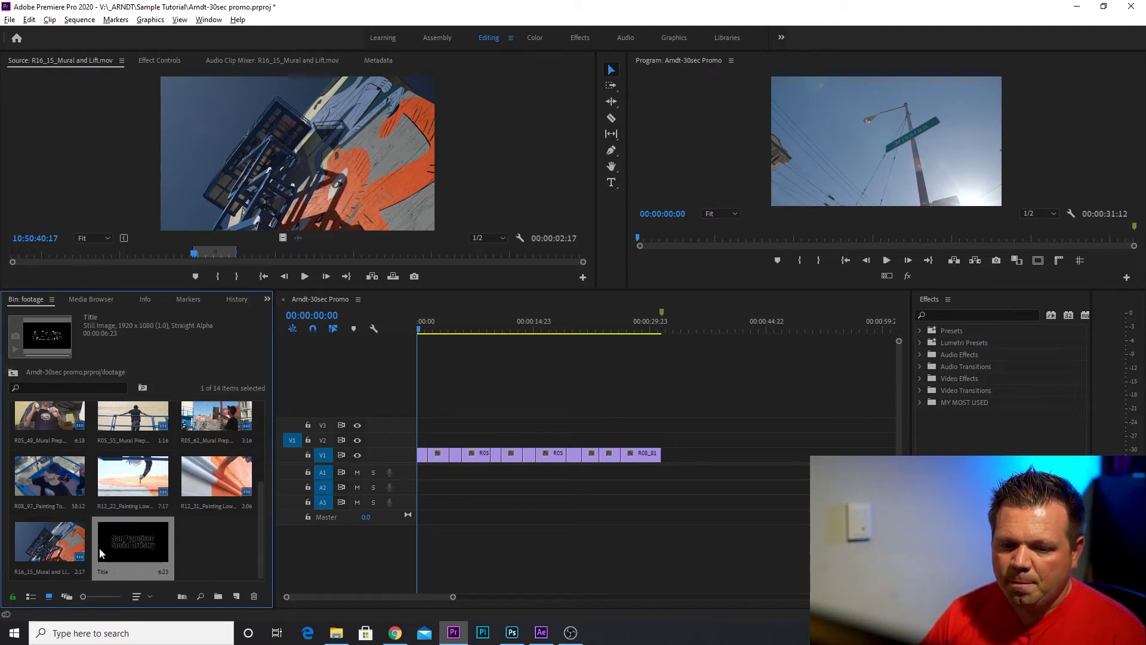
# Place the Title clip on V2 at 00:00 and preview it over the footage
pyautogui.moveTo(131, 547); pyautogui.dragTo(415, 446)
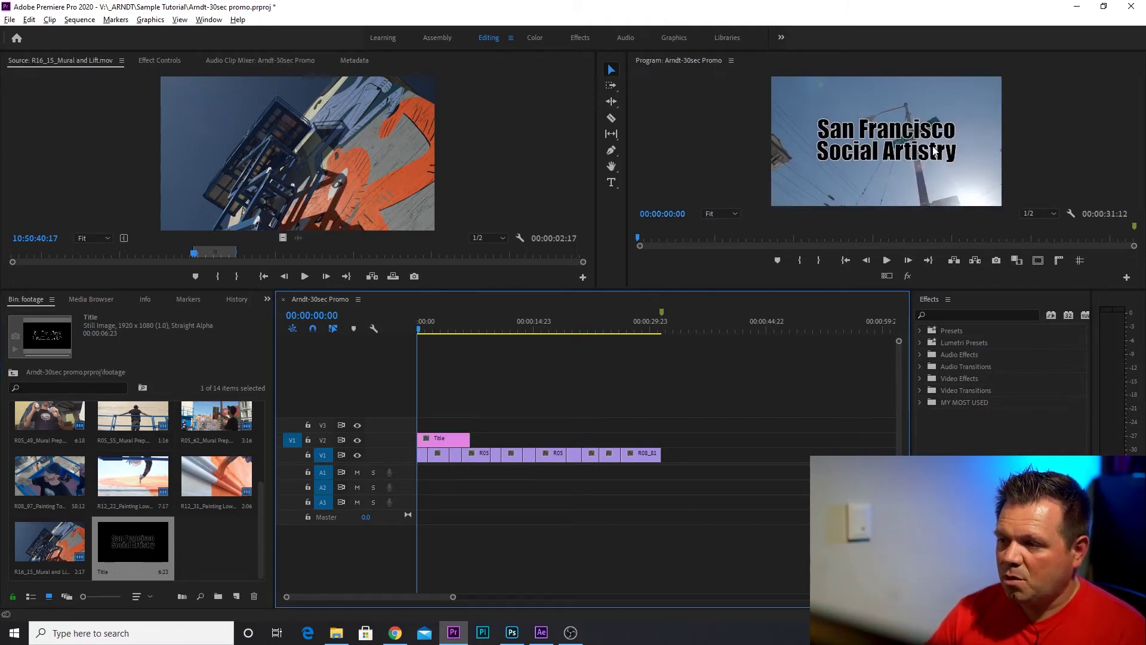
pyautogui.press('space')
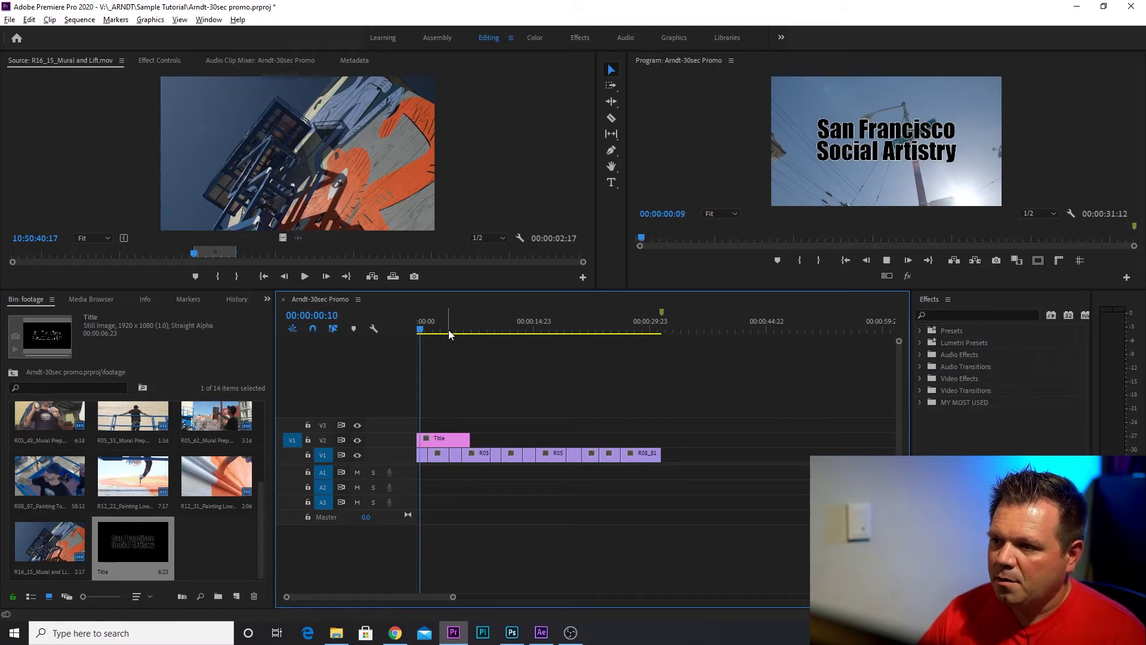
pyautogui.press('space')
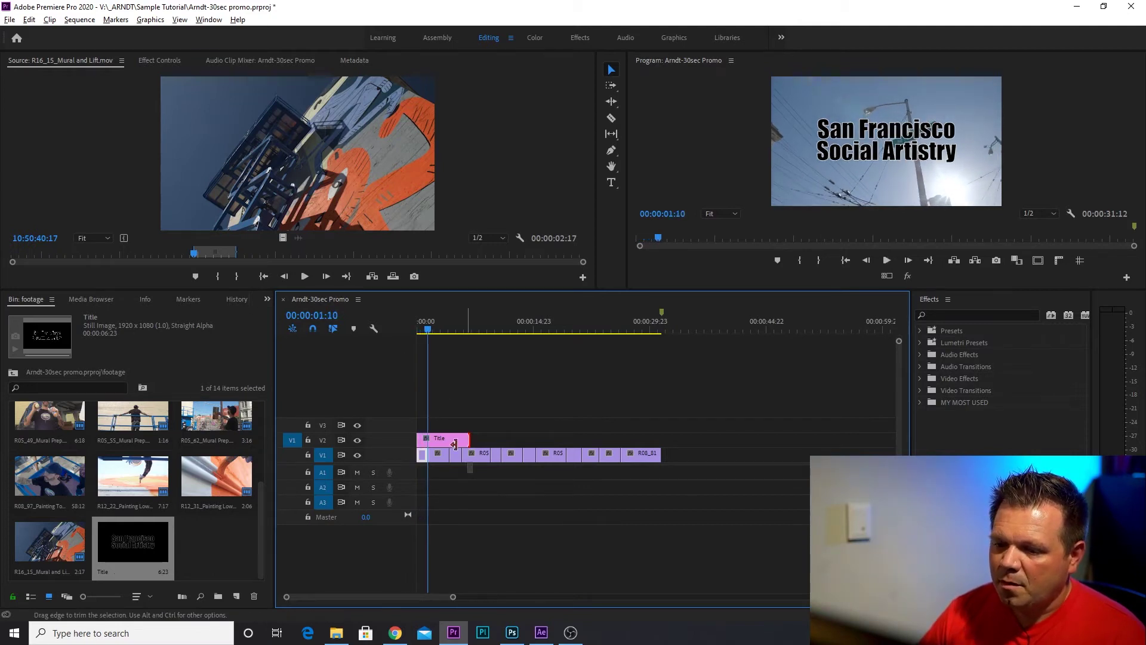
pyautogui.moveTo(455, 444); pyautogui.dragTo(452, 445)
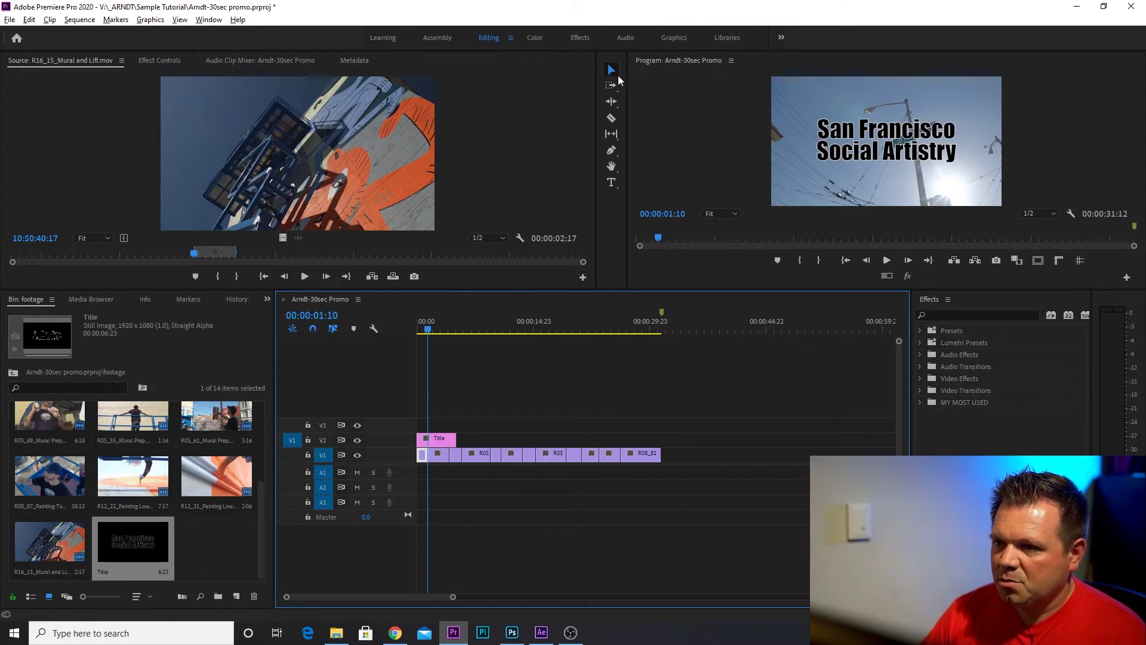
# Trim the Title clip to about 00:00:01:12 and preview it from the sequence start
pyautogui.click(611, 70)
pyautogui.moveTo(425, 448); pyautogui.dragTo(430, 449)
pyautogui.press('Home')
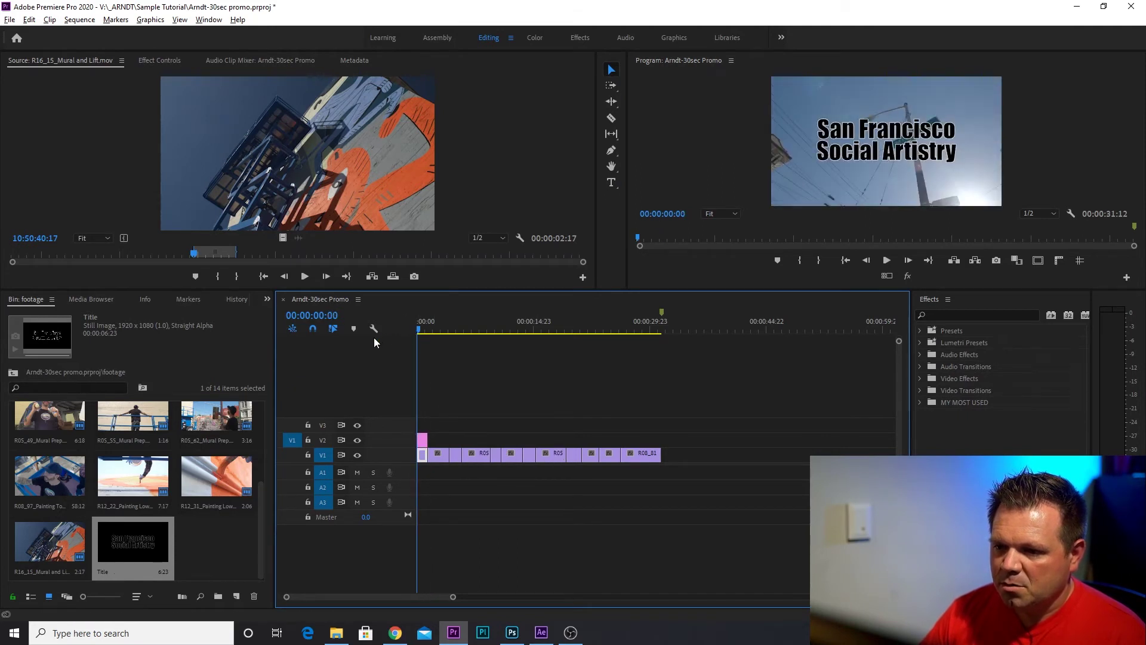
pyautogui.press('space')
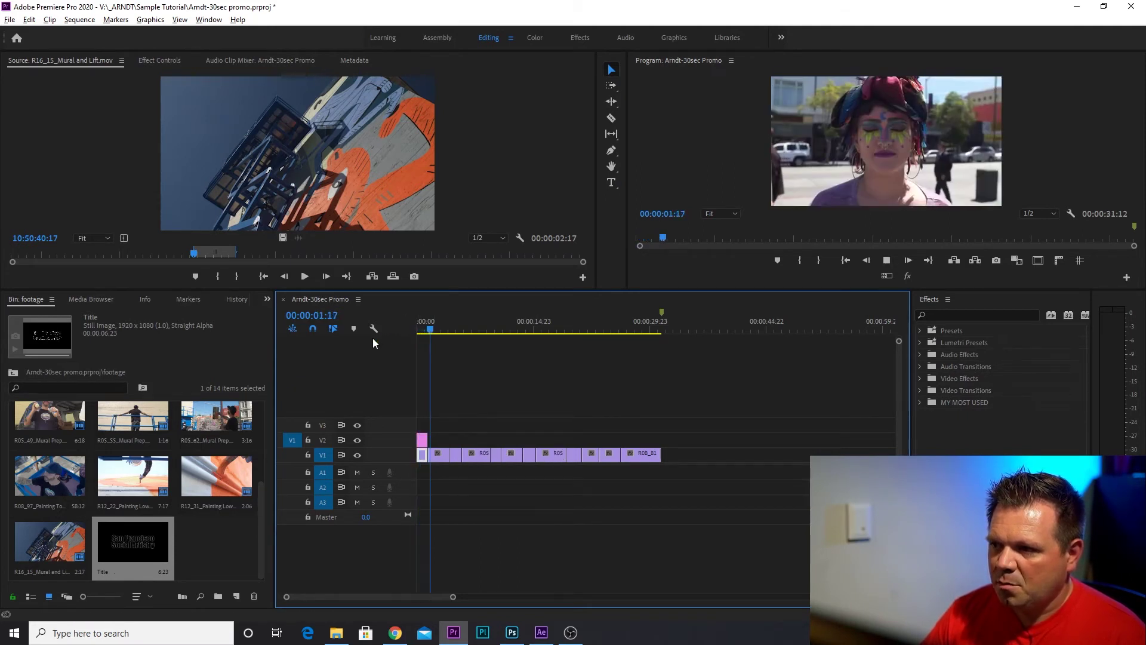
pyautogui.press('space')
pyautogui.moveTo(455, 599); pyautogui.dragTo(398, 602)
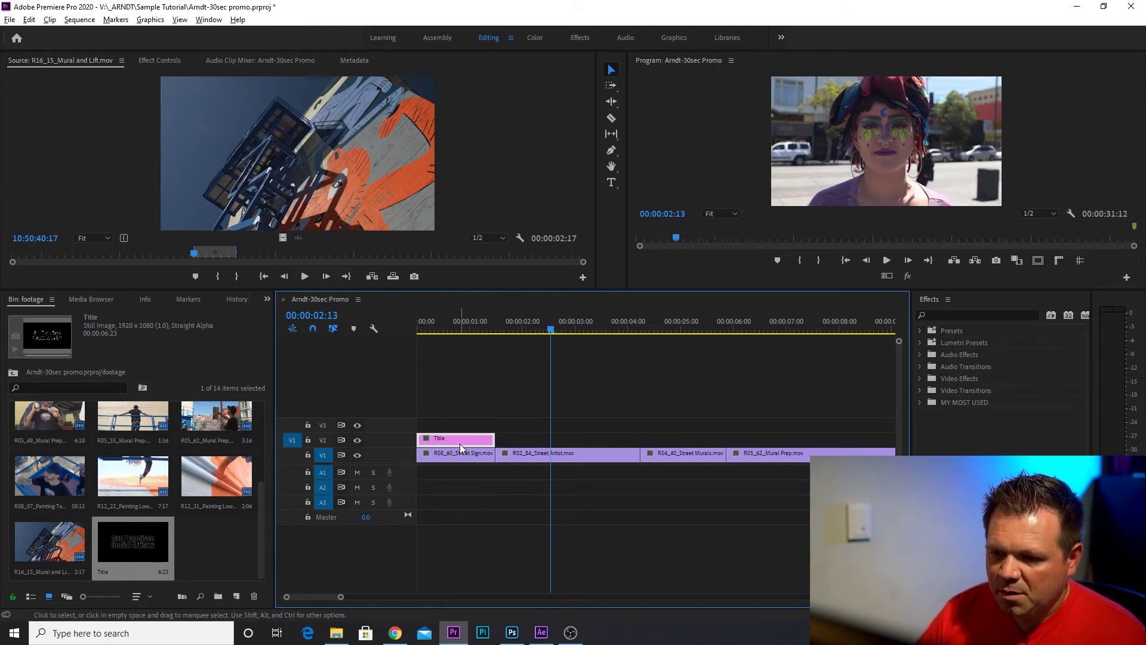
# Add default Cross Dissolves to both ends of the Title clip with Ctrl+D and preview them
pyautogui.click(457, 324)
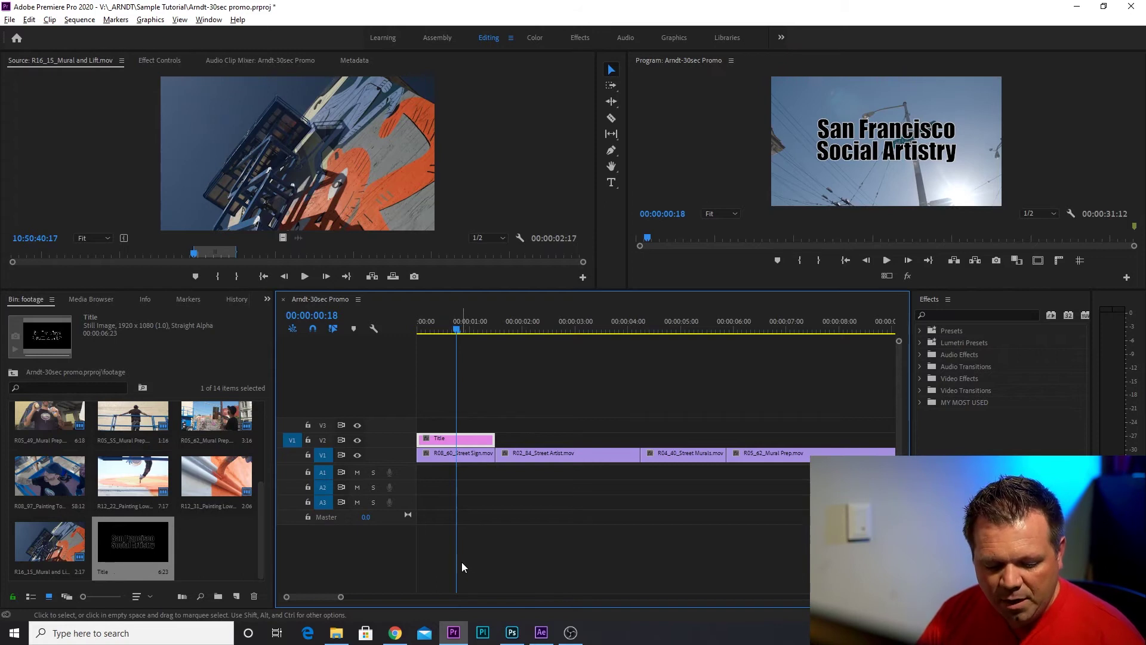
pyautogui.hotkey('ctrl', 'd')
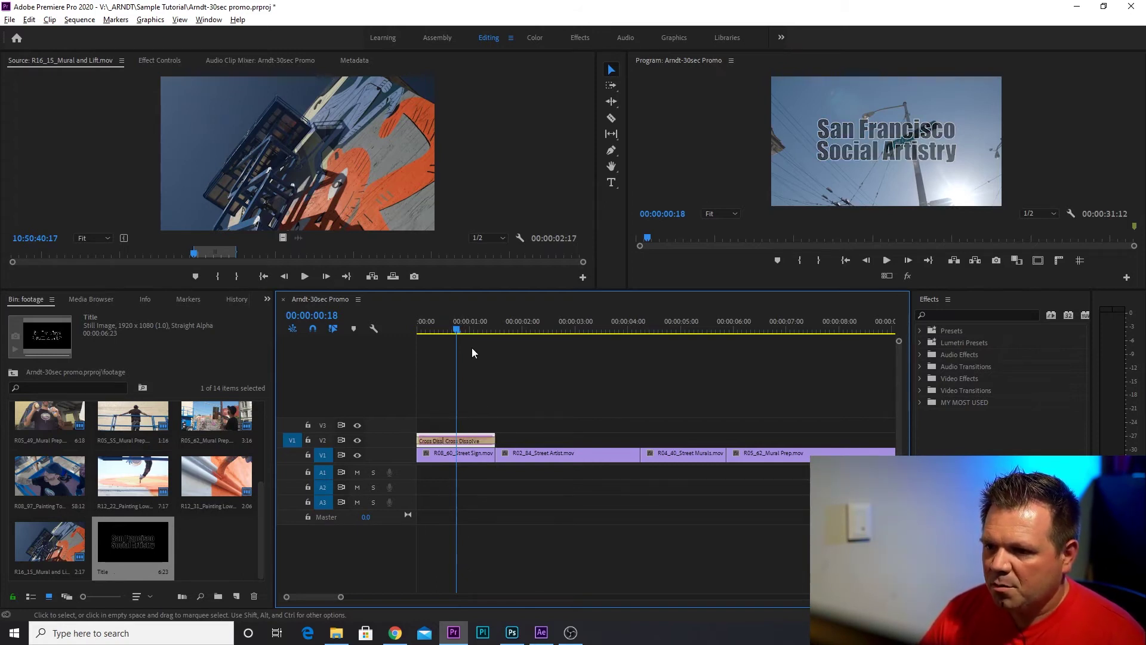
pyautogui.press('j')
pyautogui.press('space')
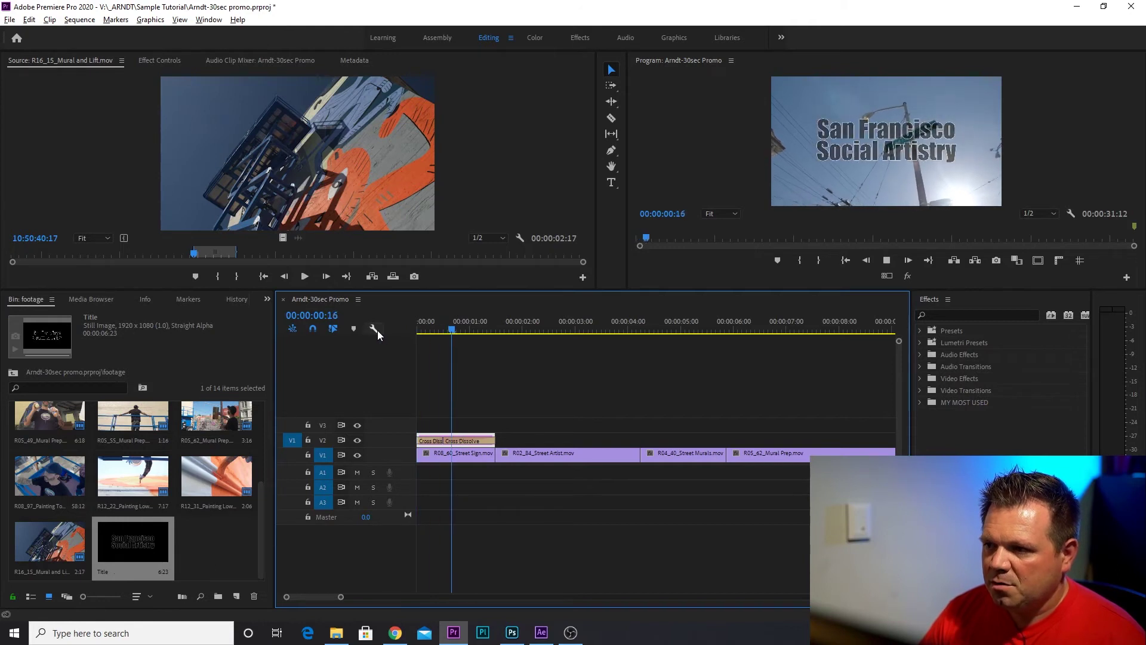
pyautogui.press('space')
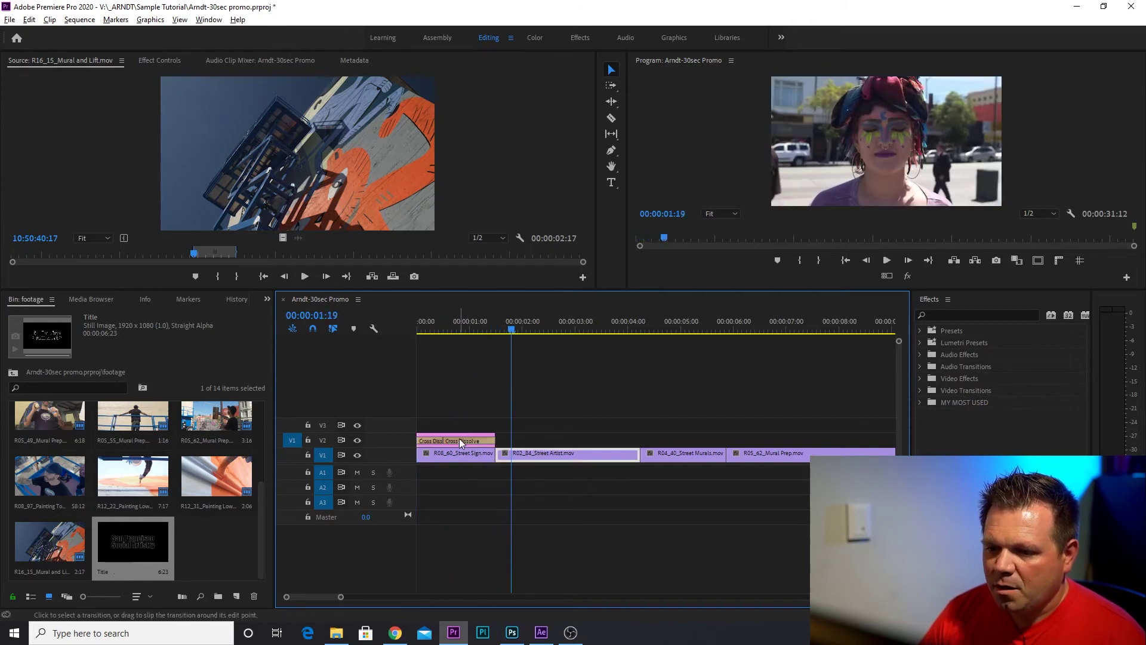
pyautogui.click(458, 440)
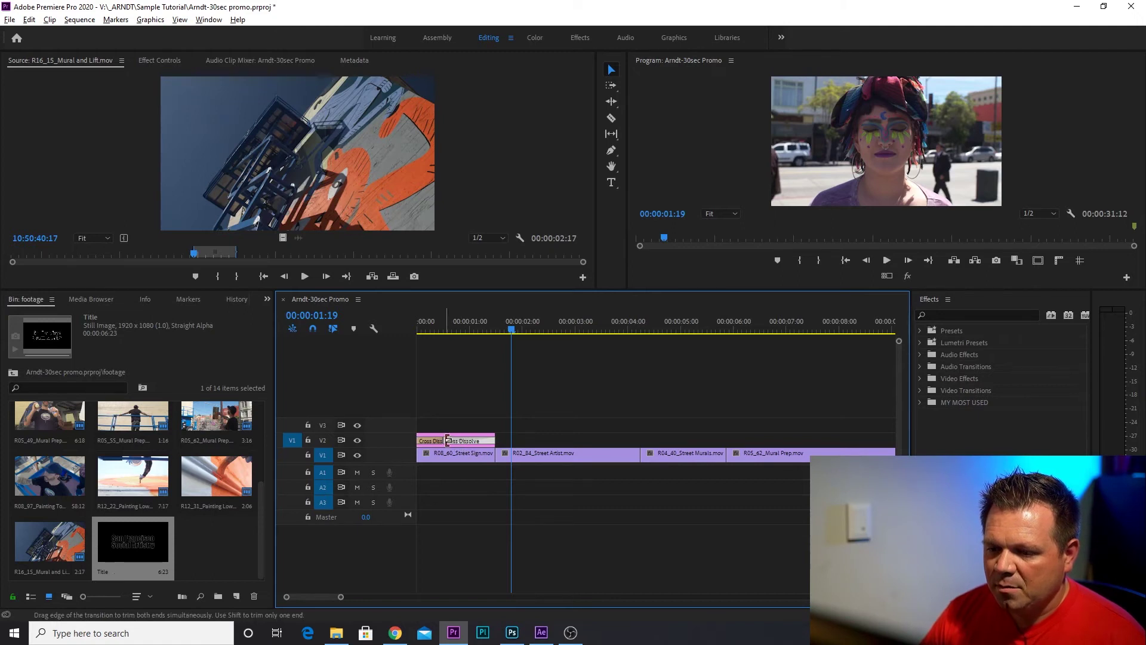
# Shorten the Title clip's ending dissolve and preview the sequence from the start
pyautogui.moveTo(448, 441)
pyautogui.mouseDown()
pyautogui.moveTo(481, 445)
pyautogui.moveTo(430, 441)
pyautogui.mouseUp()
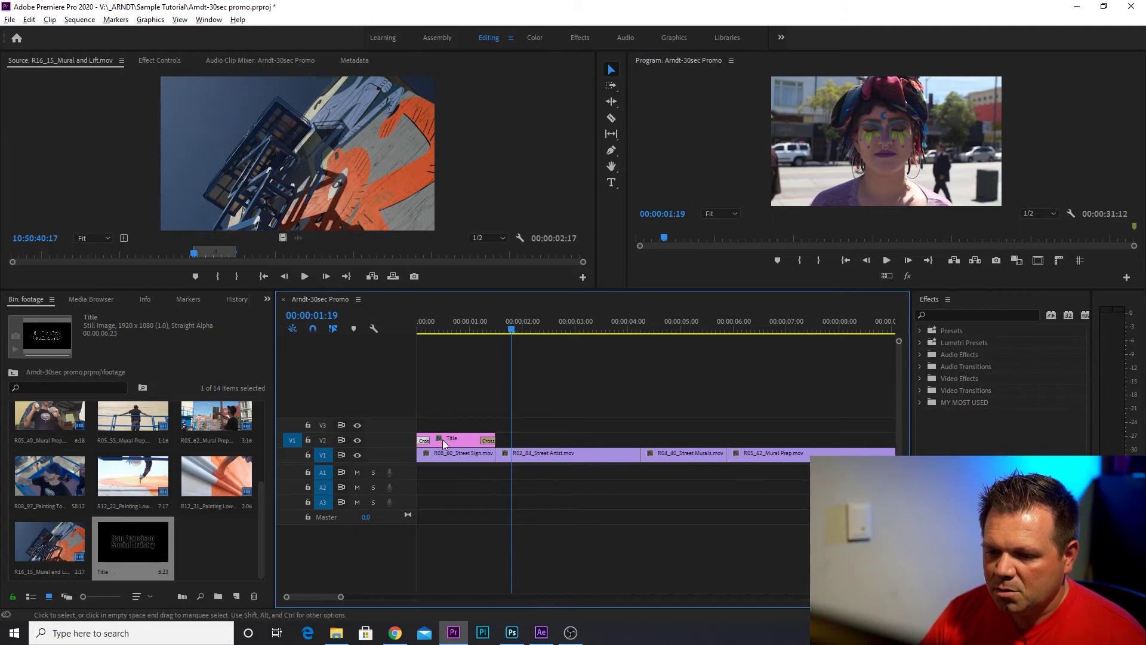
pyautogui.press('Home')
pyautogui.press('space')
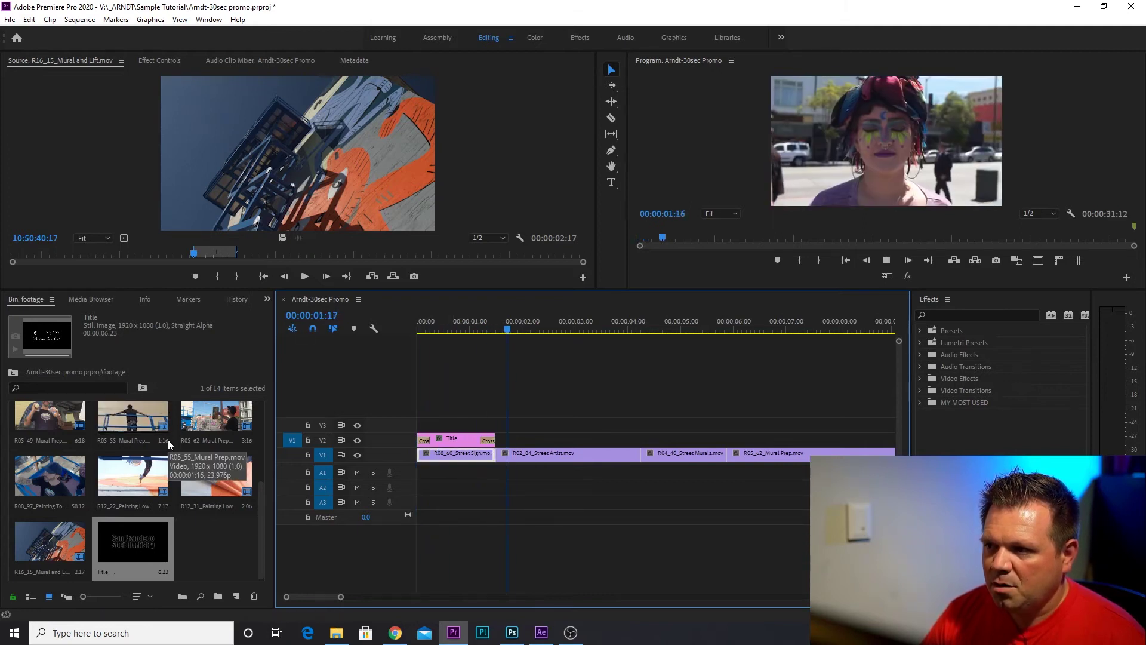
pyautogui.press('space')
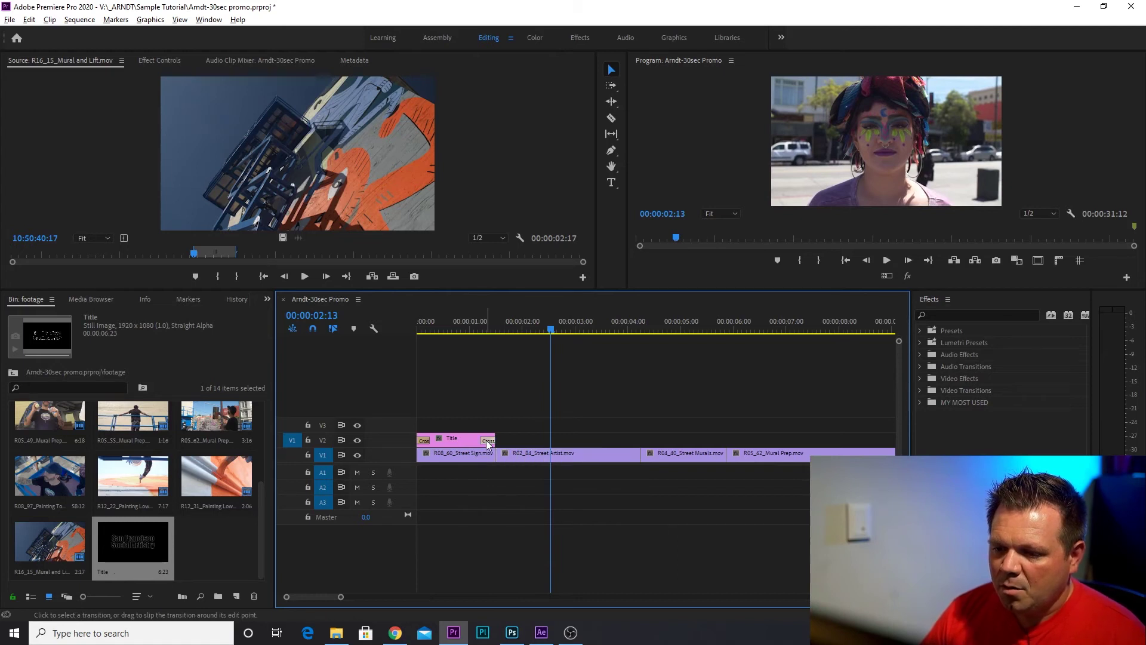
# Lengthen the ending Cross Dissolve, extending the Title clip to 00:00:01:23, and review the fade
pyautogui.click(492, 328)
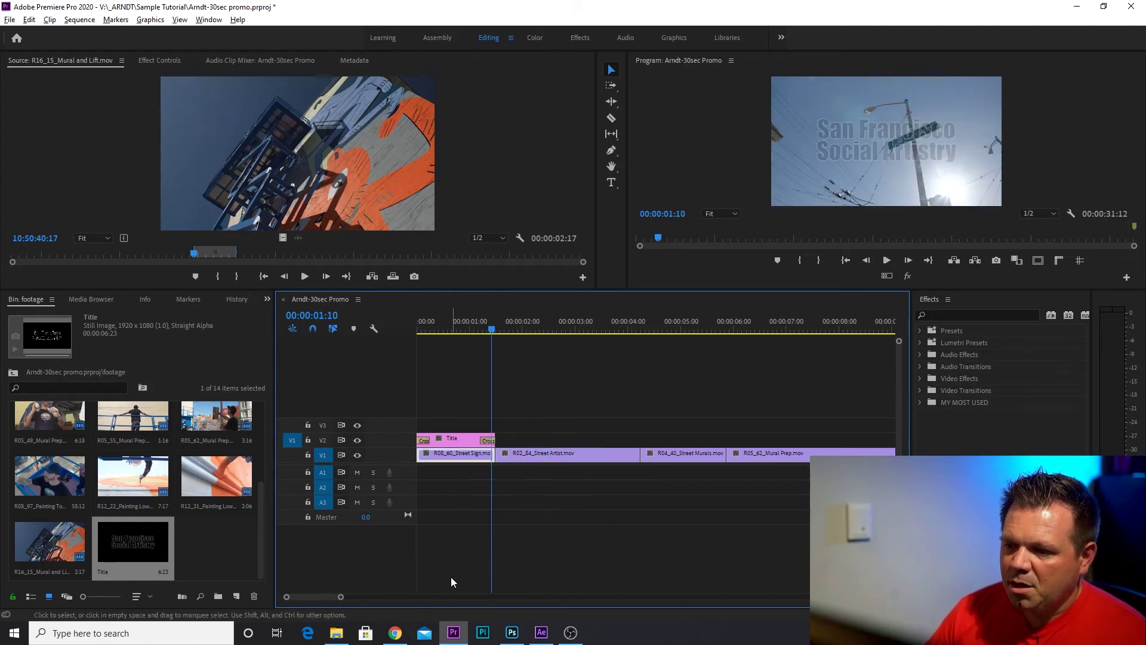
pyautogui.click(488, 440)
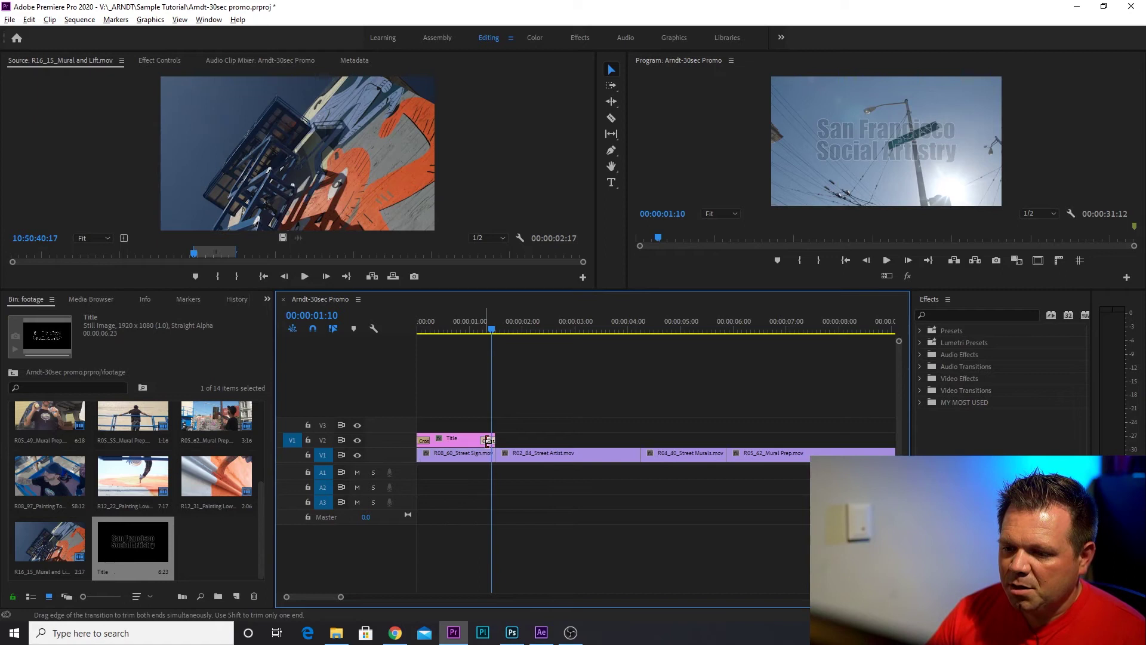
pyautogui.moveTo(492, 440); pyautogui.dragTo(507, 436)
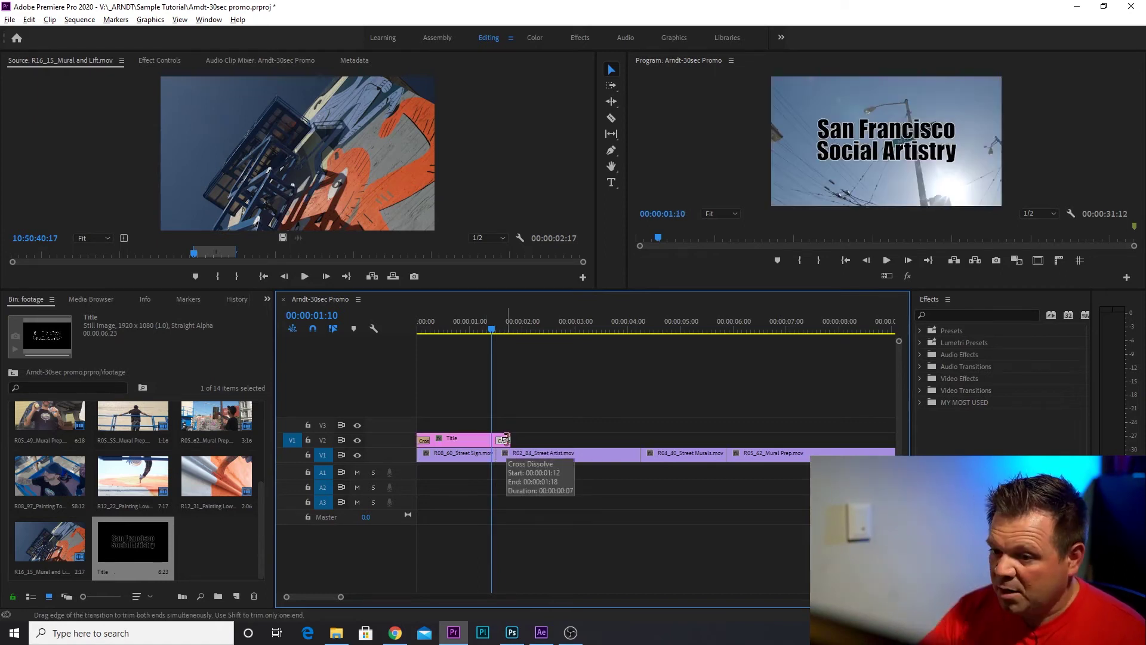
pyautogui.press('space')
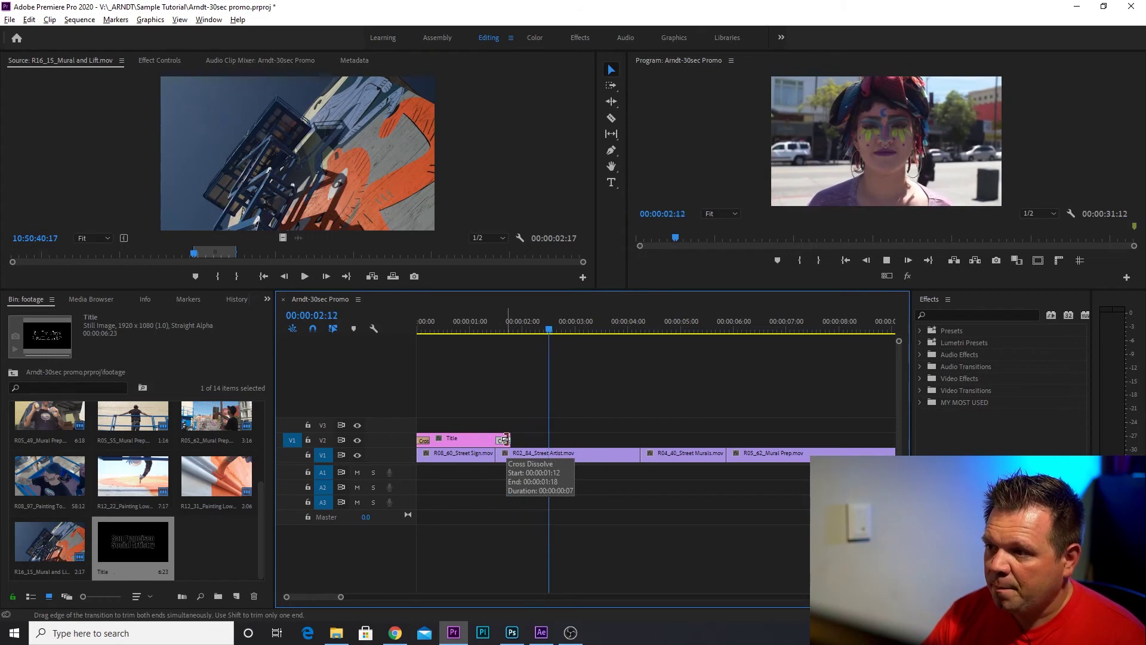
pyautogui.press('Up')
pyautogui.press('Up')
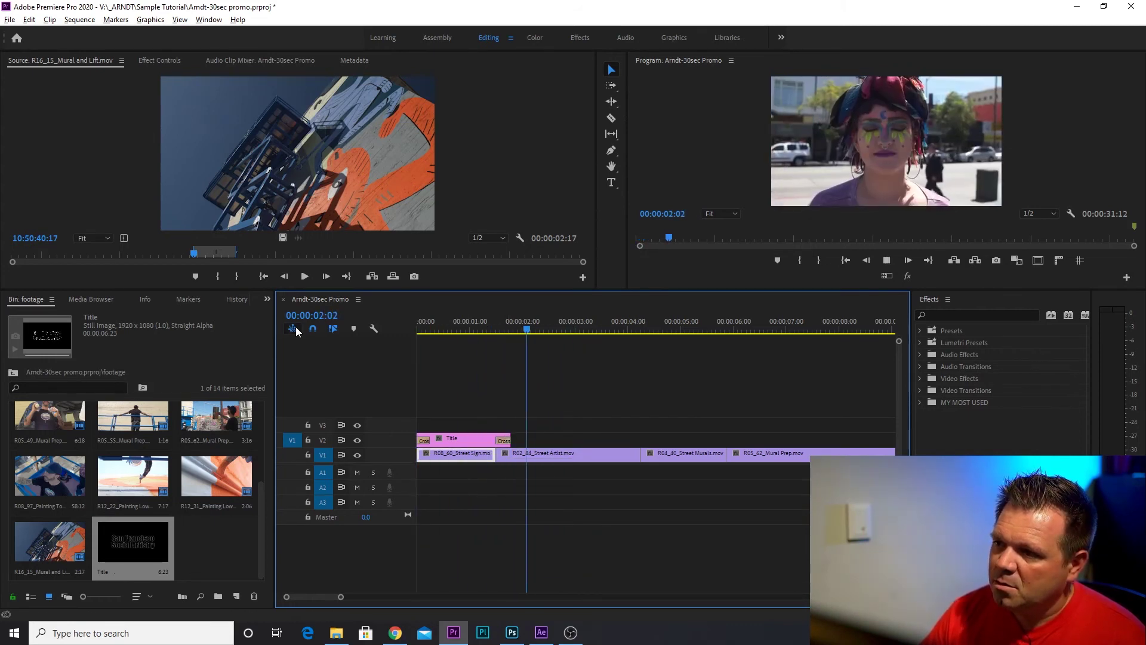
pyautogui.click(523, 455)
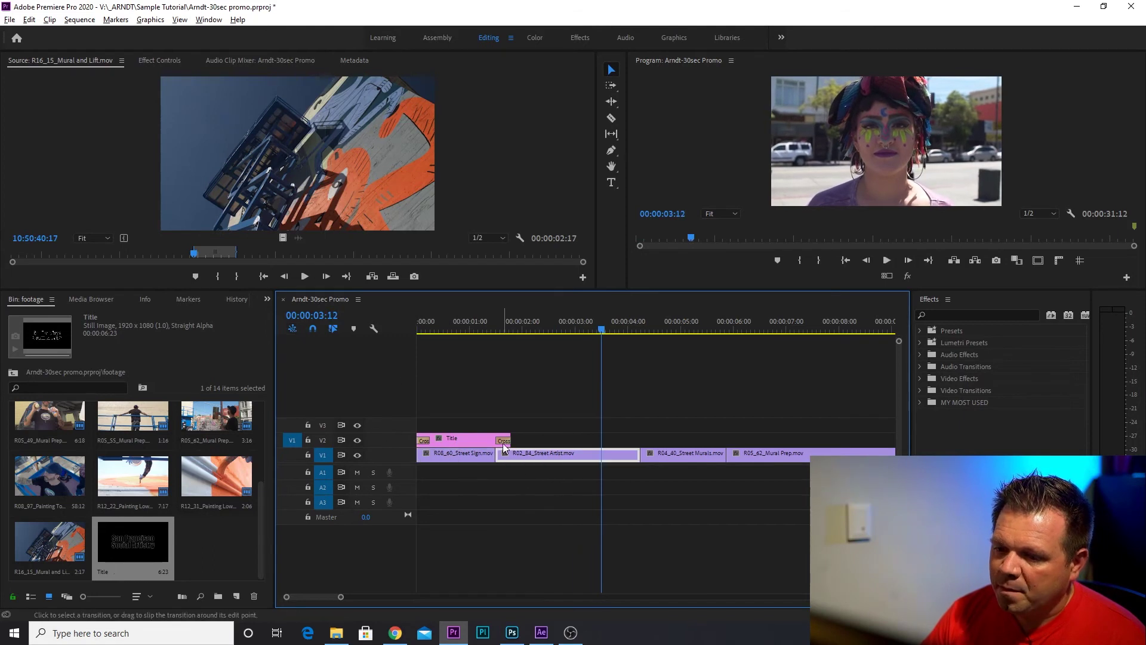
pyautogui.moveTo(506, 443)
pyautogui.mouseDown()
pyautogui.moveTo(520, 441)
pyautogui.moveTo(495, 442)
pyautogui.mouseUp()
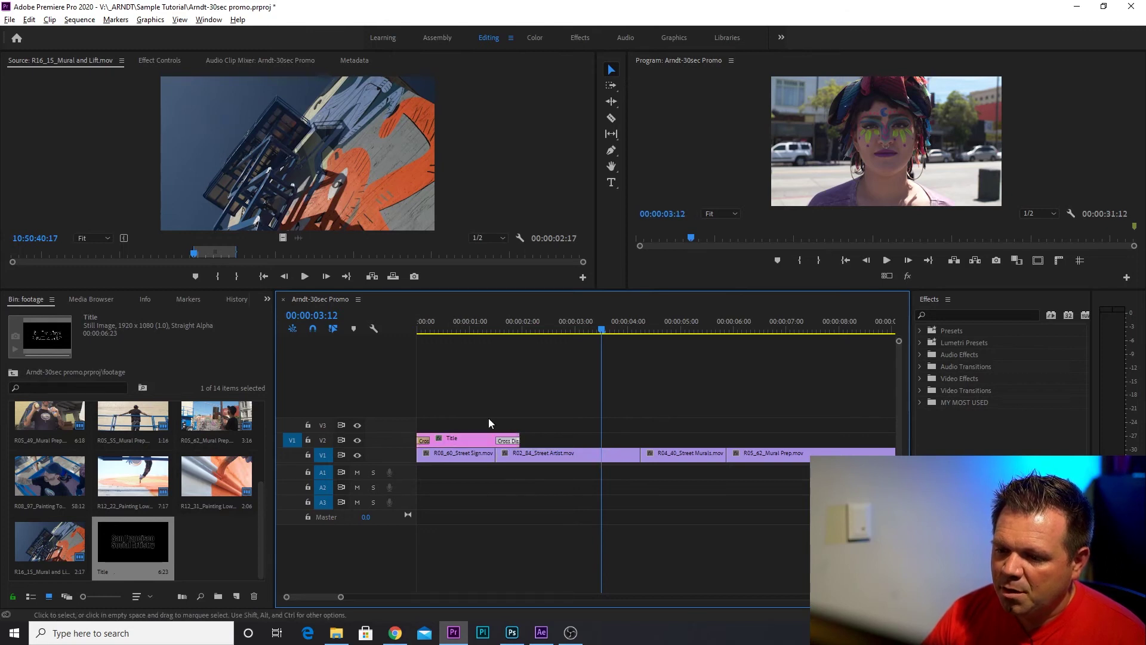
# Play back the title's widened fade-out to review it
pyautogui.click(485, 328)
pyautogui.press('space')
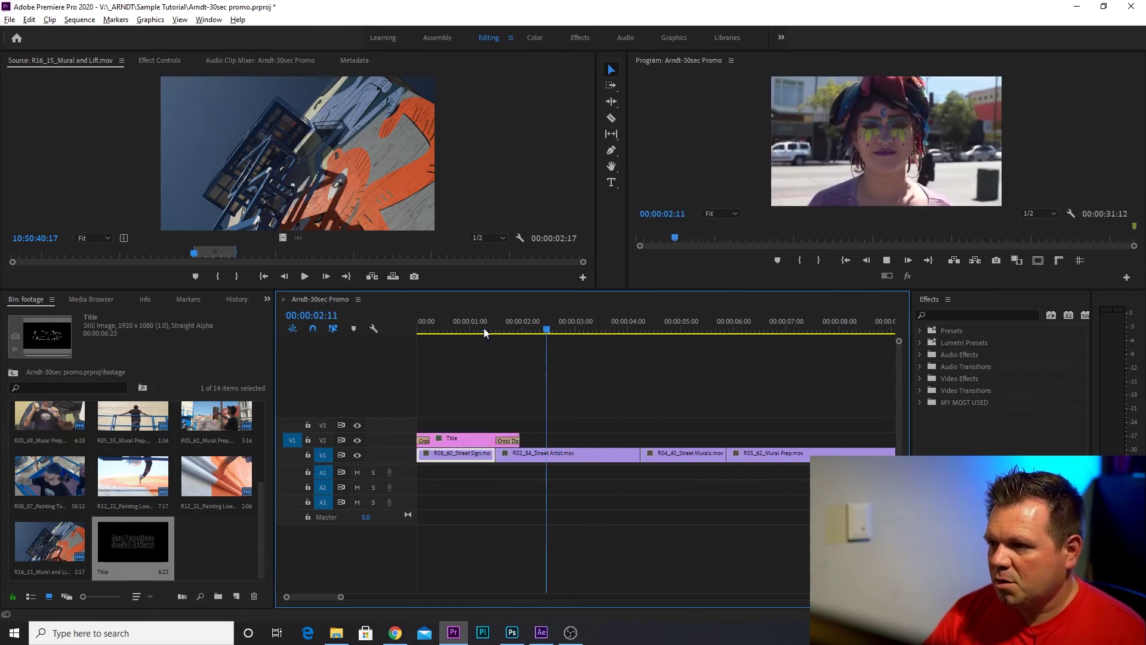
pyautogui.press('space')
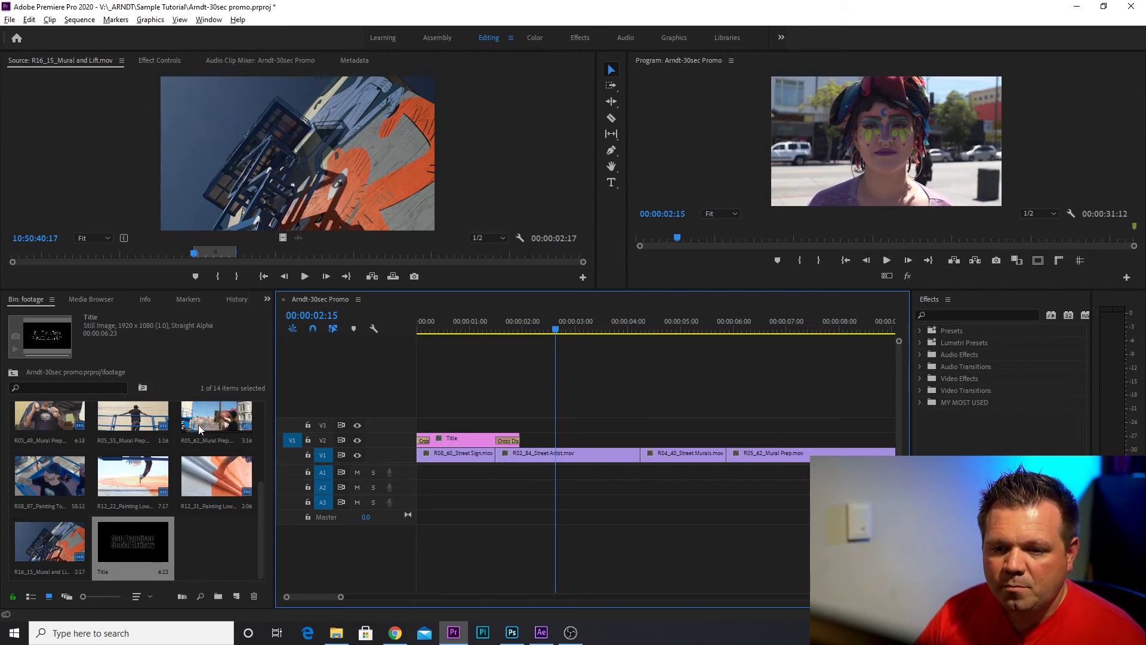
pyautogui.hscroll(1, 618, 441)
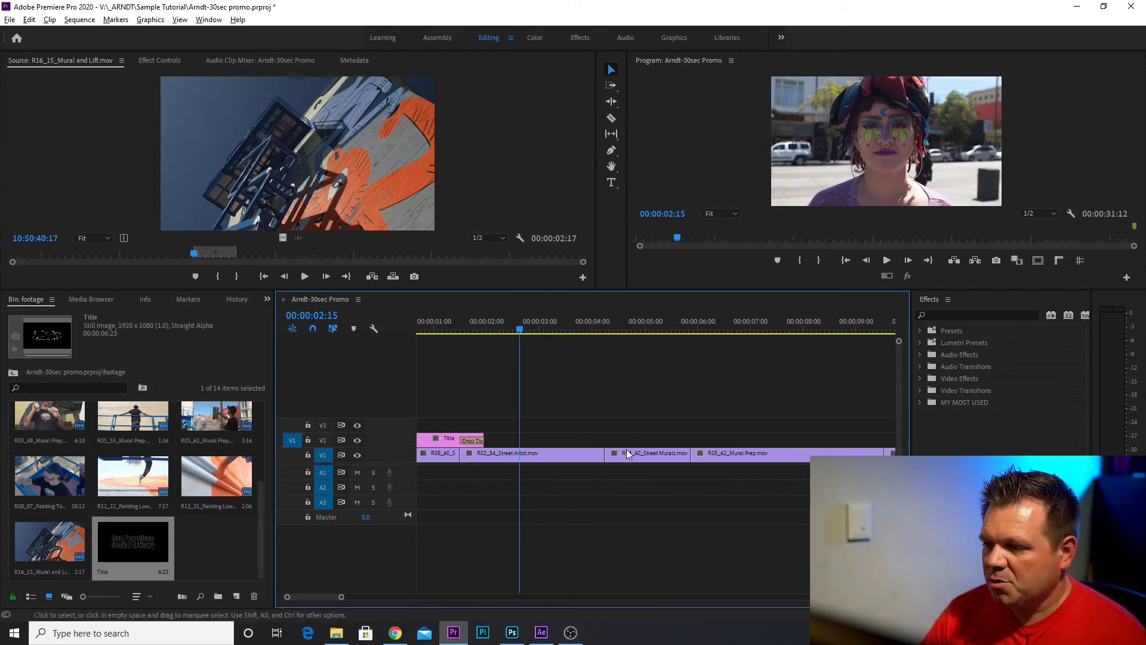
pyautogui.hscroll(-1, 692, 418)
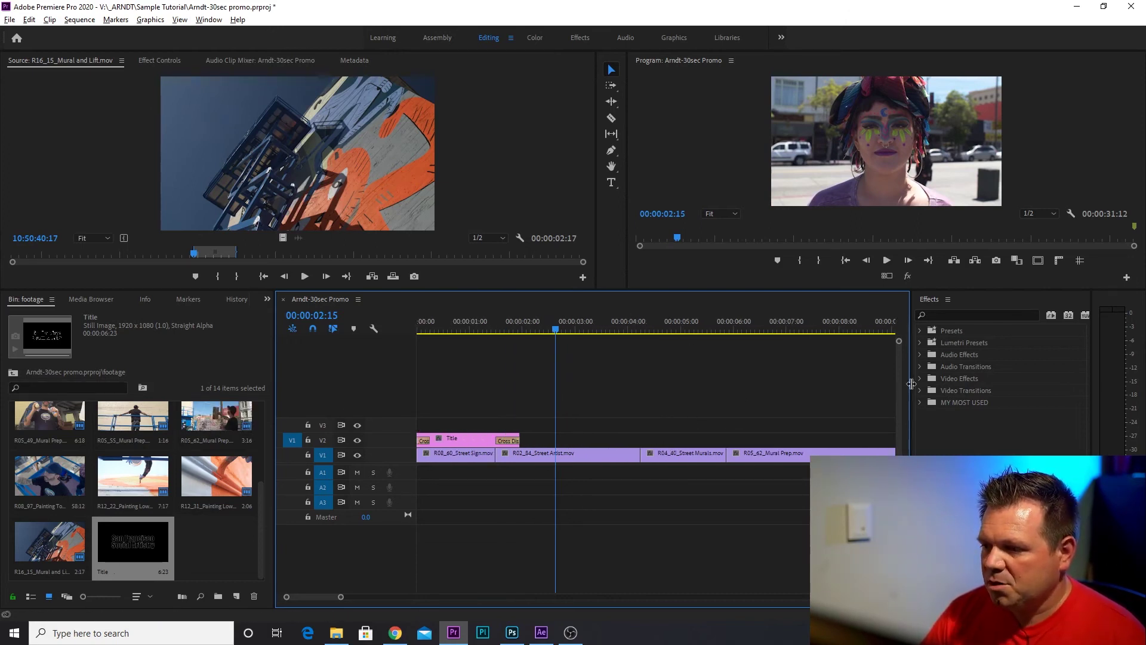
# Add default dissolves to the first two V1 clips, remove the start one, and lengthen the middle one to about 14 frames
pyautogui.moveTo(490, 472); pyautogui.dragTo(500, 459)
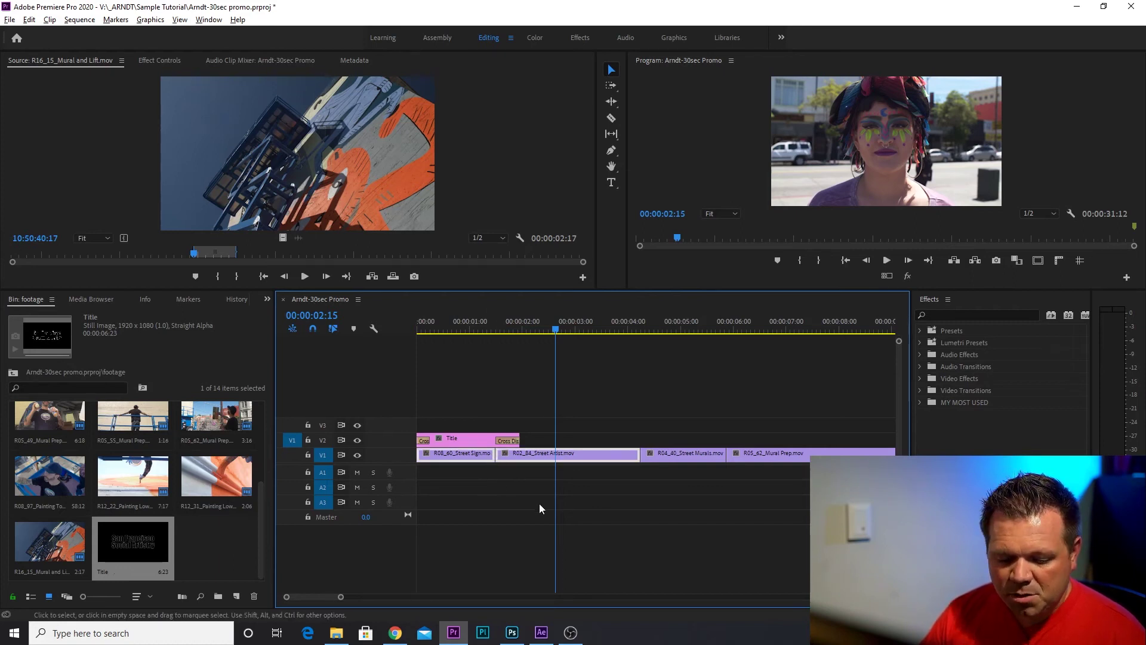
pyautogui.hotkey('ctrl', 'd')
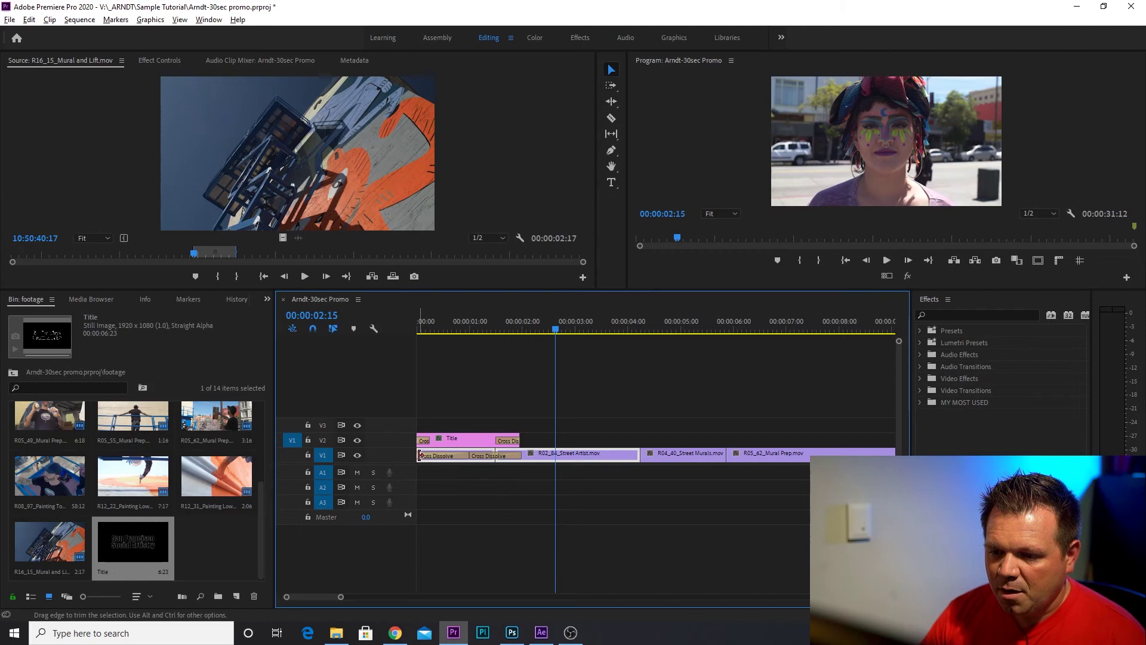
pyautogui.click(432, 457)
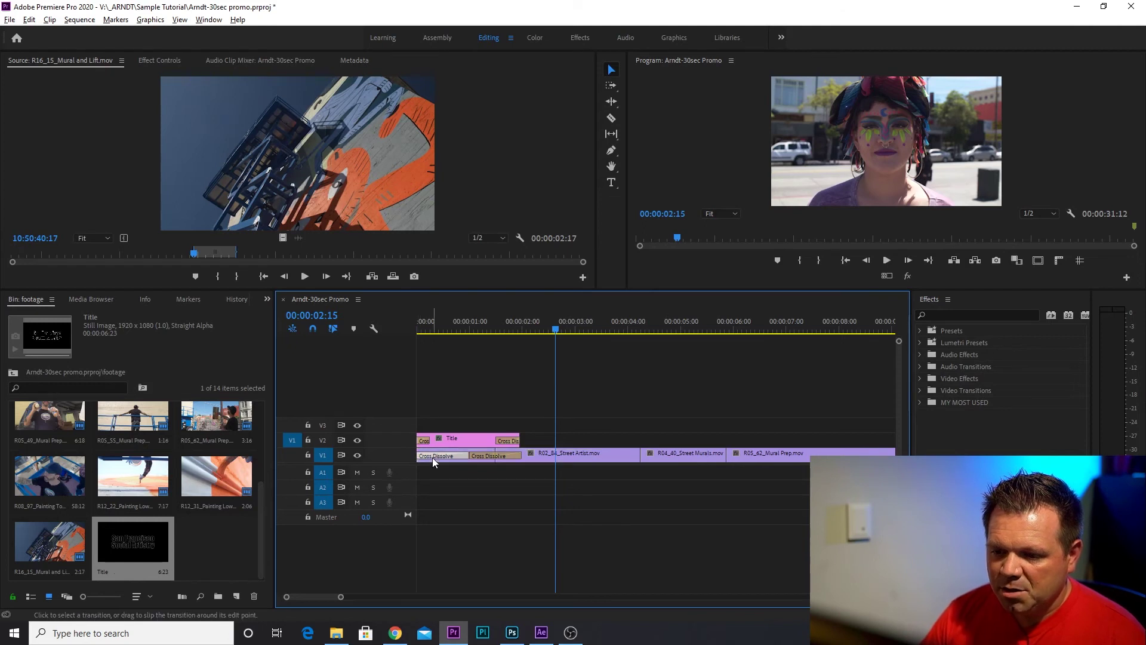
pyautogui.press('Delete')
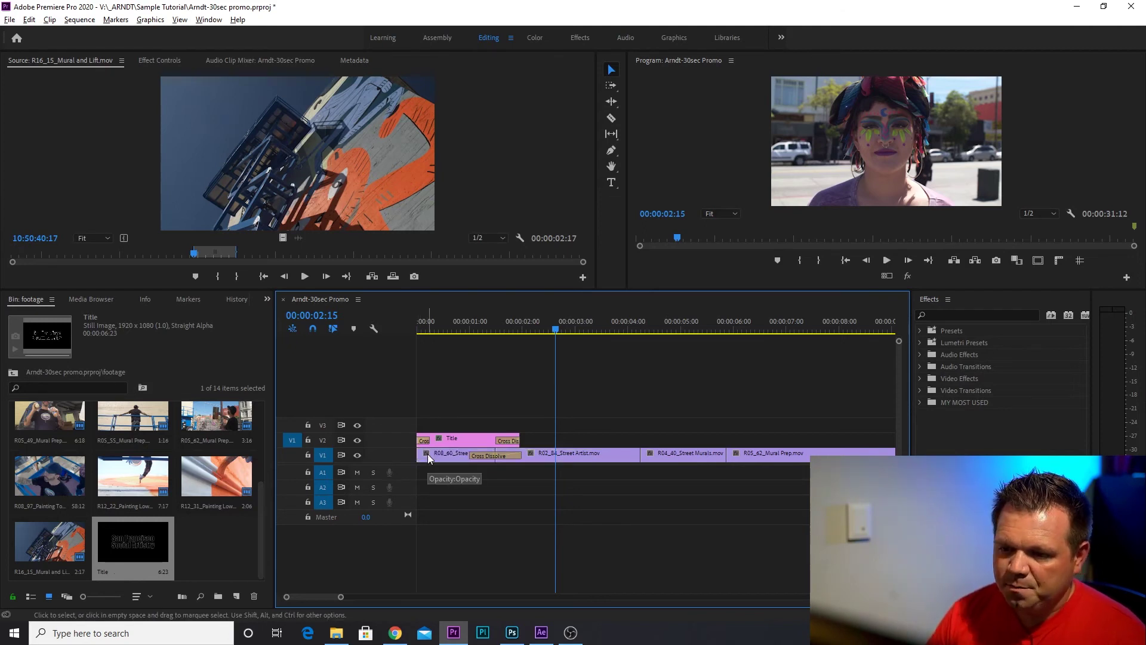
pyautogui.click(477, 458)
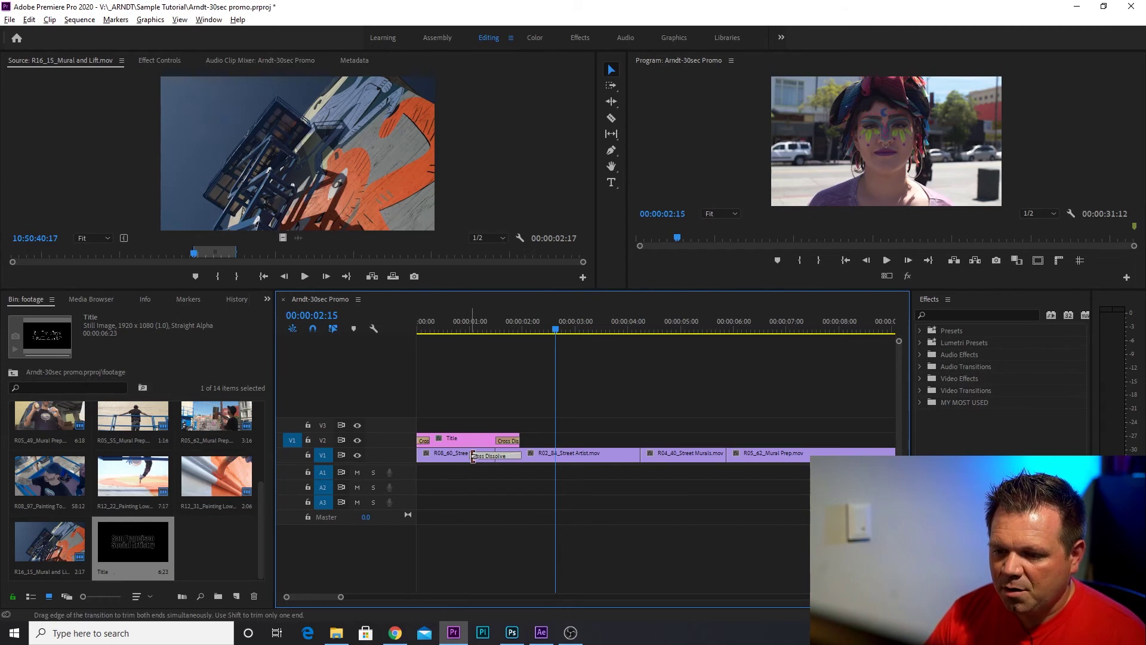
pyautogui.moveTo(475, 457); pyautogui.dragTo(486, 456)
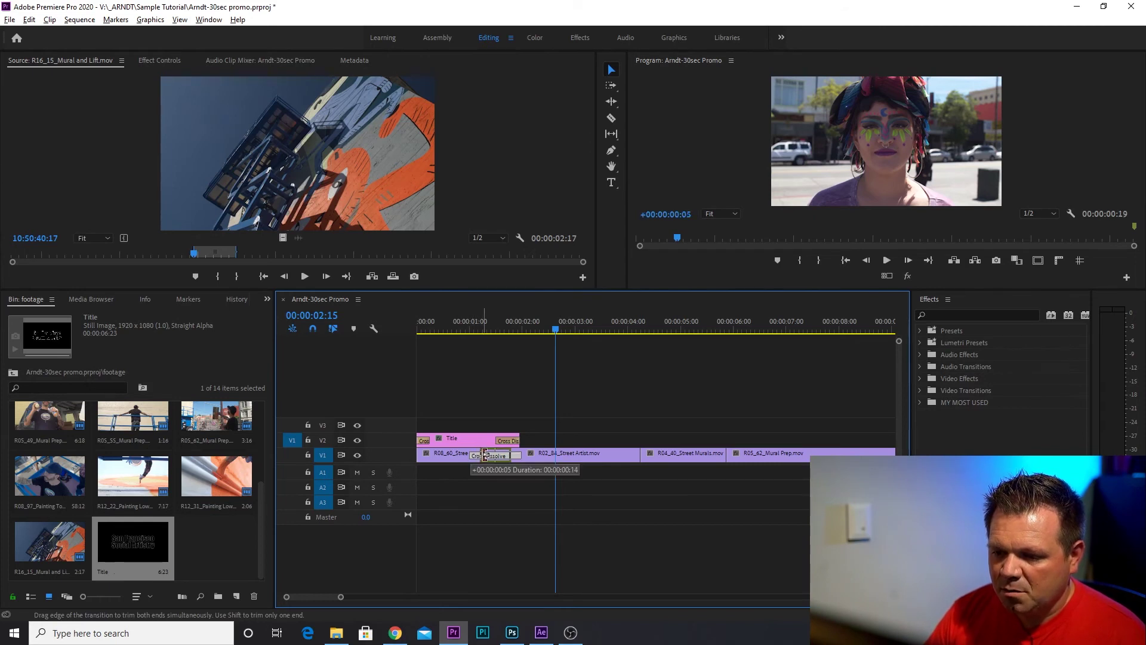
# Preview the new transitions from one second and from the sequence start, then select the street artist clip
pyautogui.click(470, 331)
pyautogui.press('space')
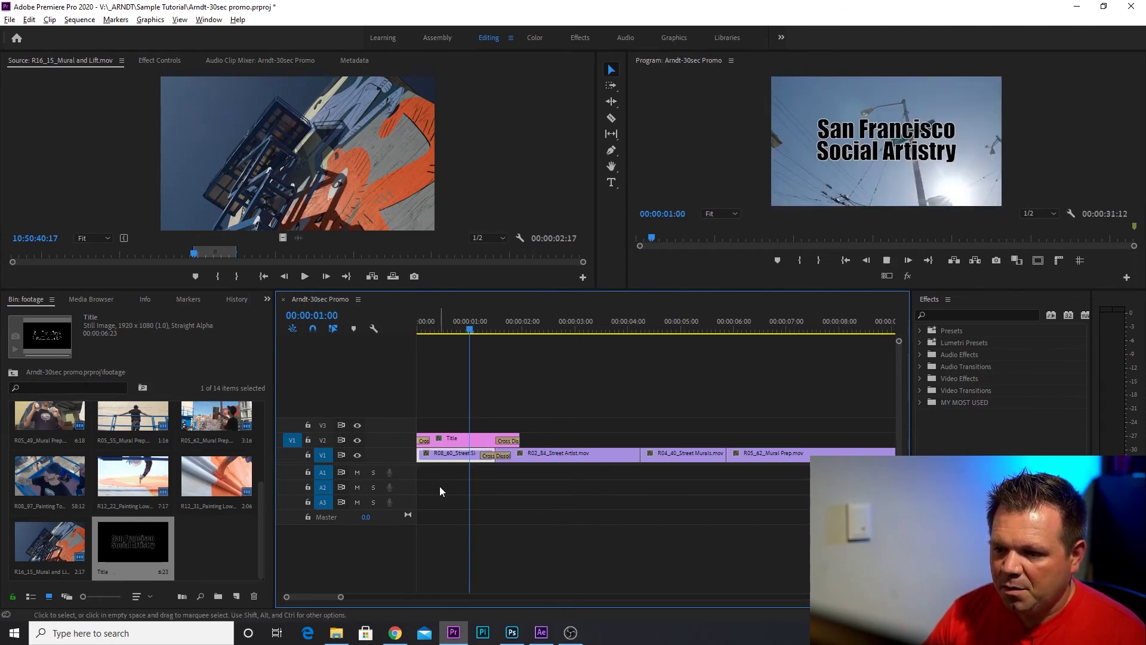
pyautogui.press('space')
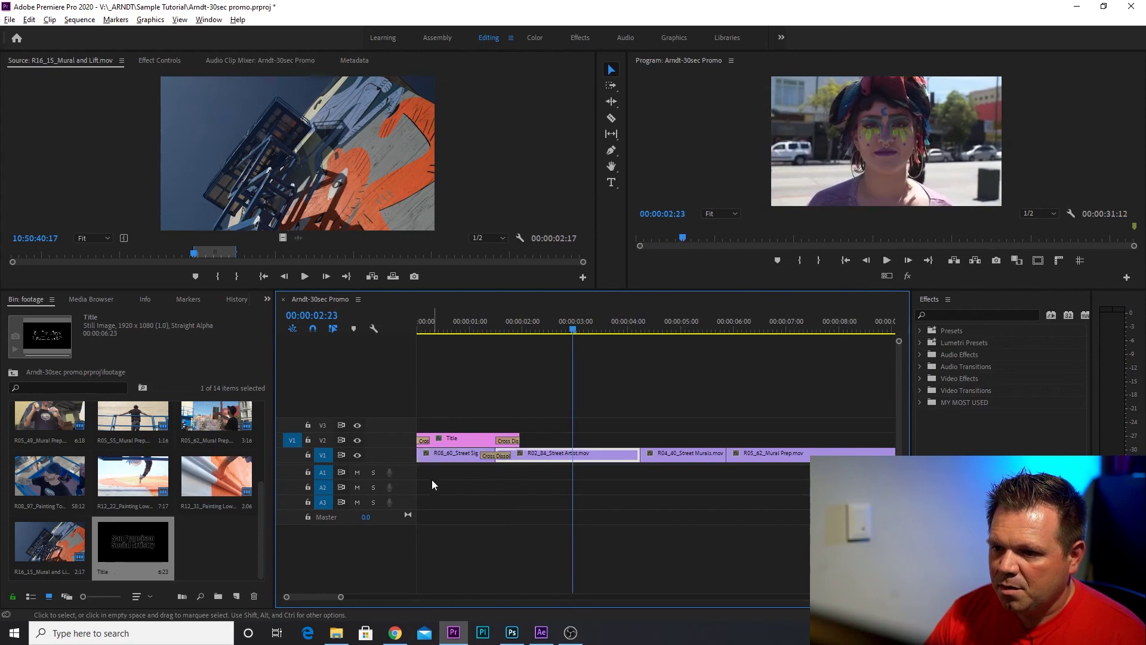
pyautogui.press('Home')
pyautogui.press('space')
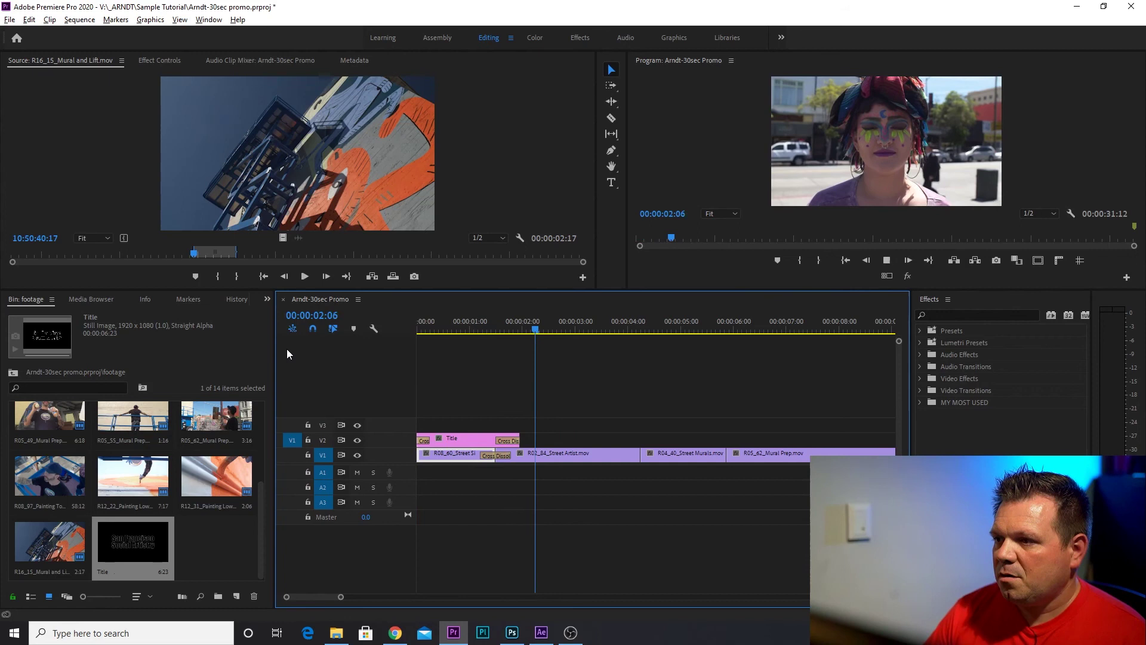
pyautogui.press('space')
pyautogui.click(585, 461)
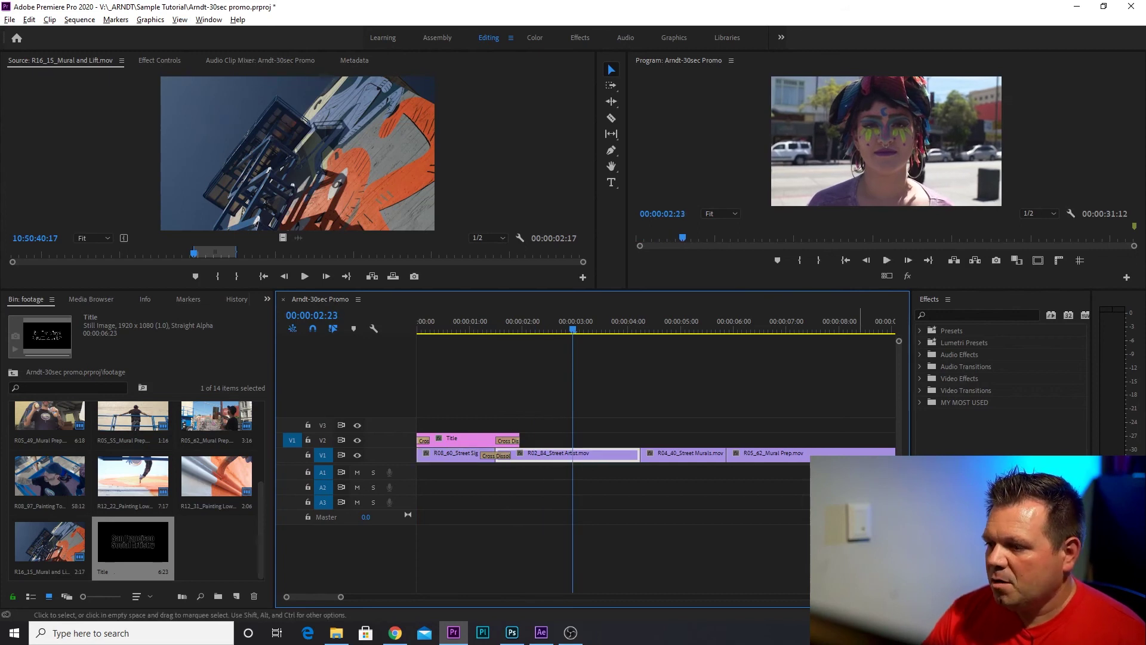
pyautogui.scroll(-2, 585, 417)
pyautogui.scroll(2, 585, 418)
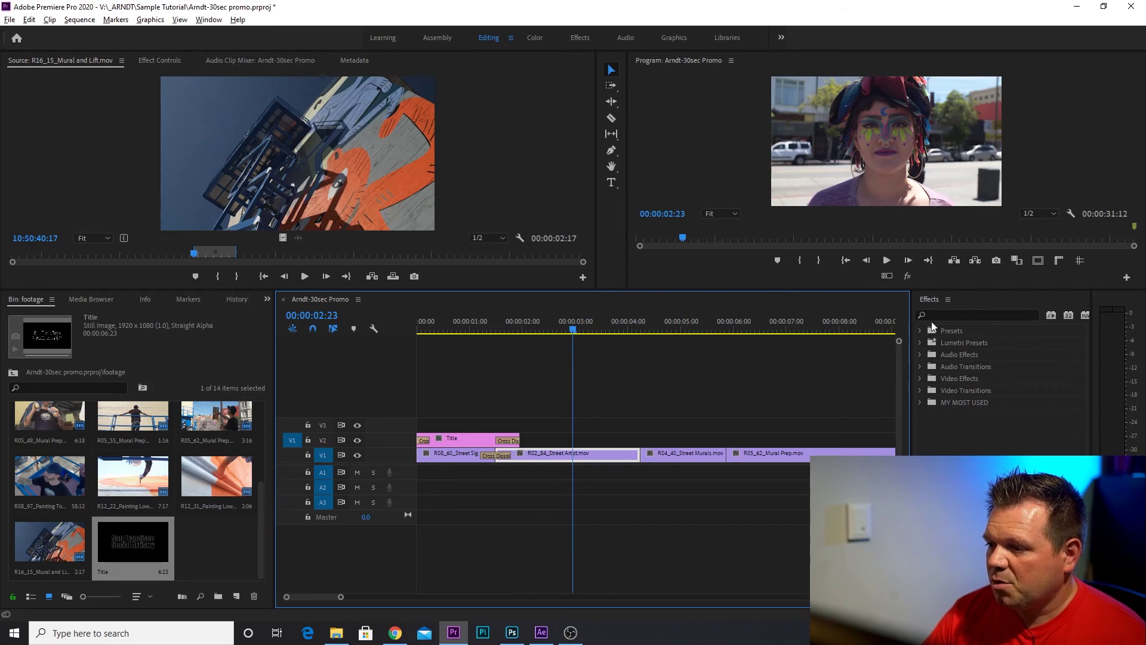
pyautogui.click(929, 301)
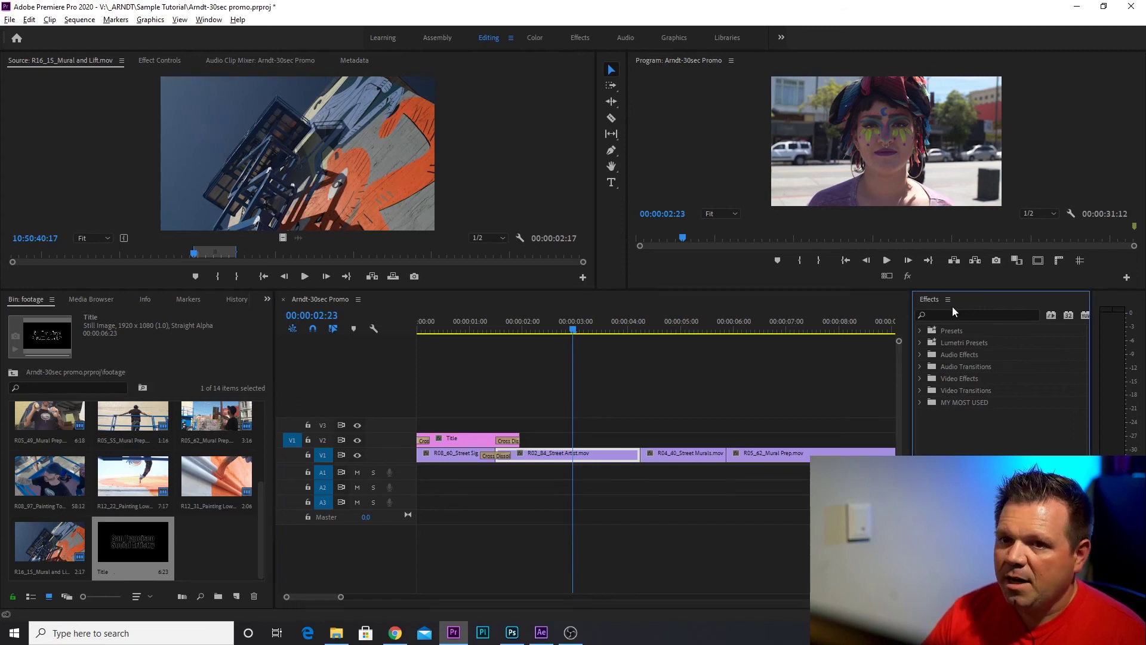
pyautogui.click(208, 20)
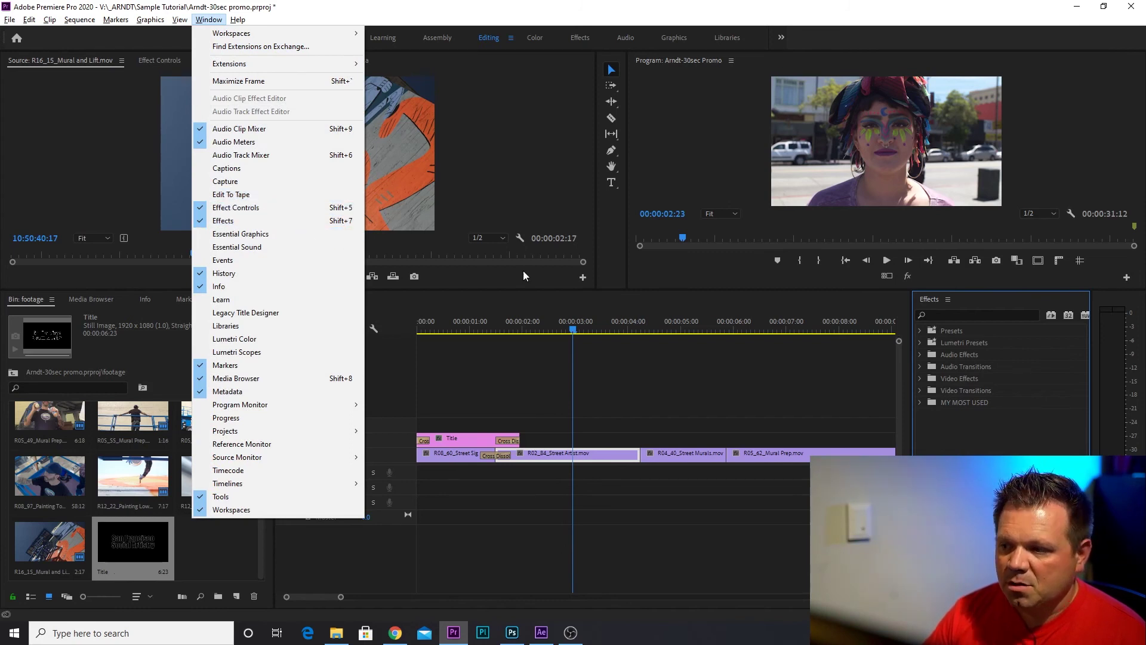
pyautogui.press('Escape')
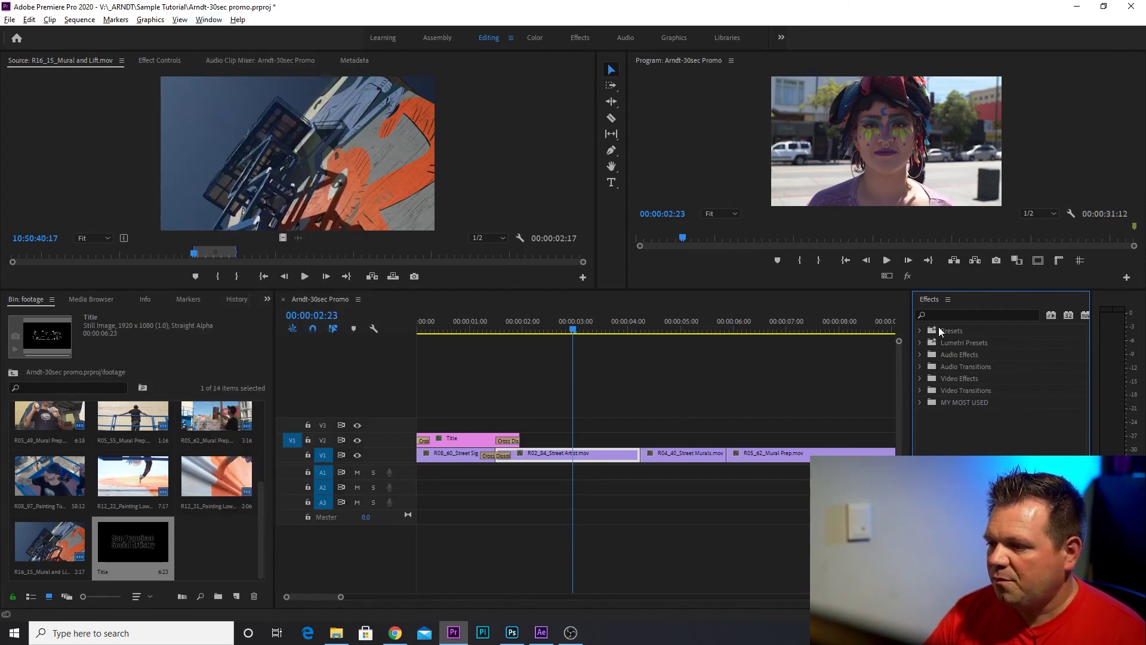
# Expand the Video Transitions folder in Effects and scrub the timeline to around 00:00:05:20
pyautogui.click(921, 391)
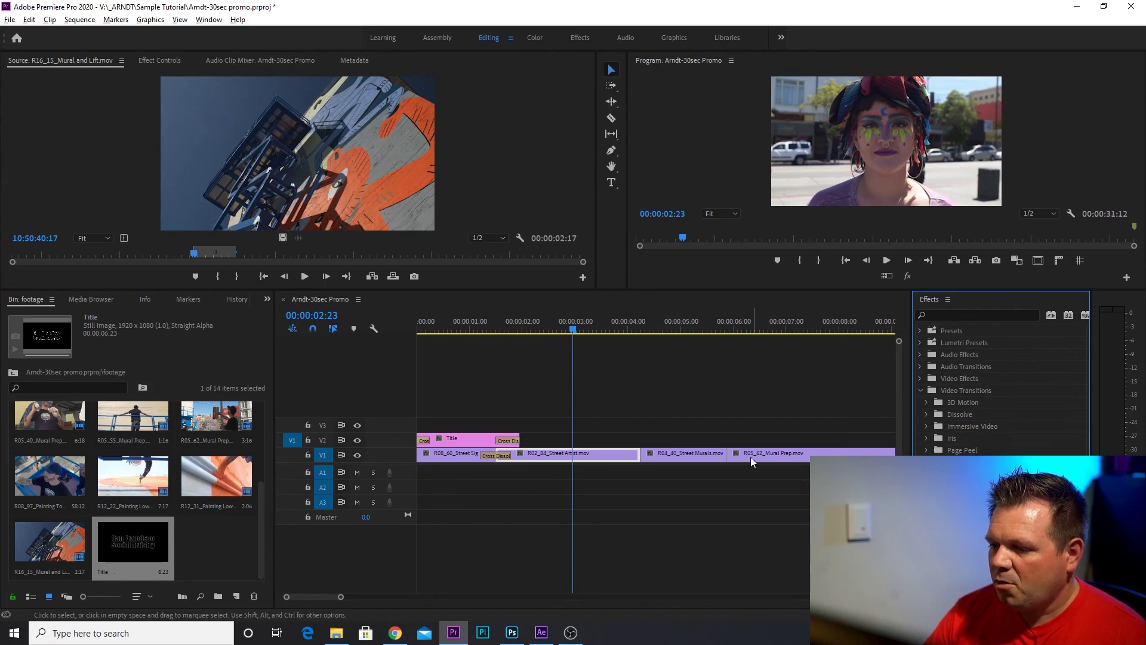
pyautogui.hscroll(3, 657, 454)
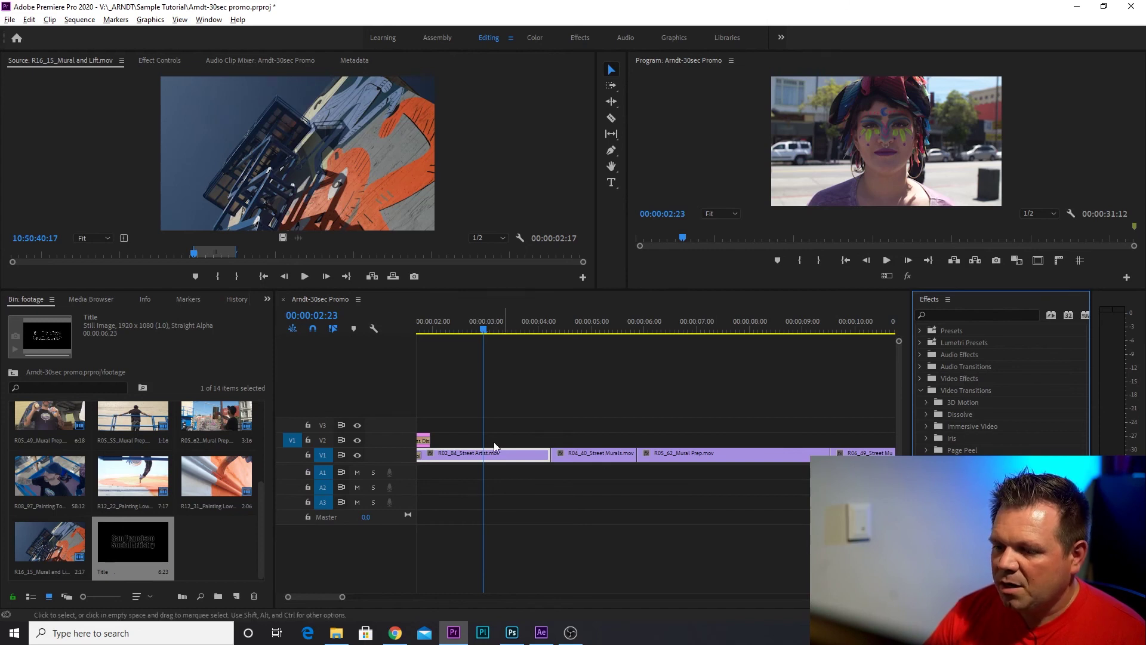
pyautogui.moveTo(524, 328); pyautogui.dragTo(661, 341)
pyautogui.hscroll(3, 746, 388)
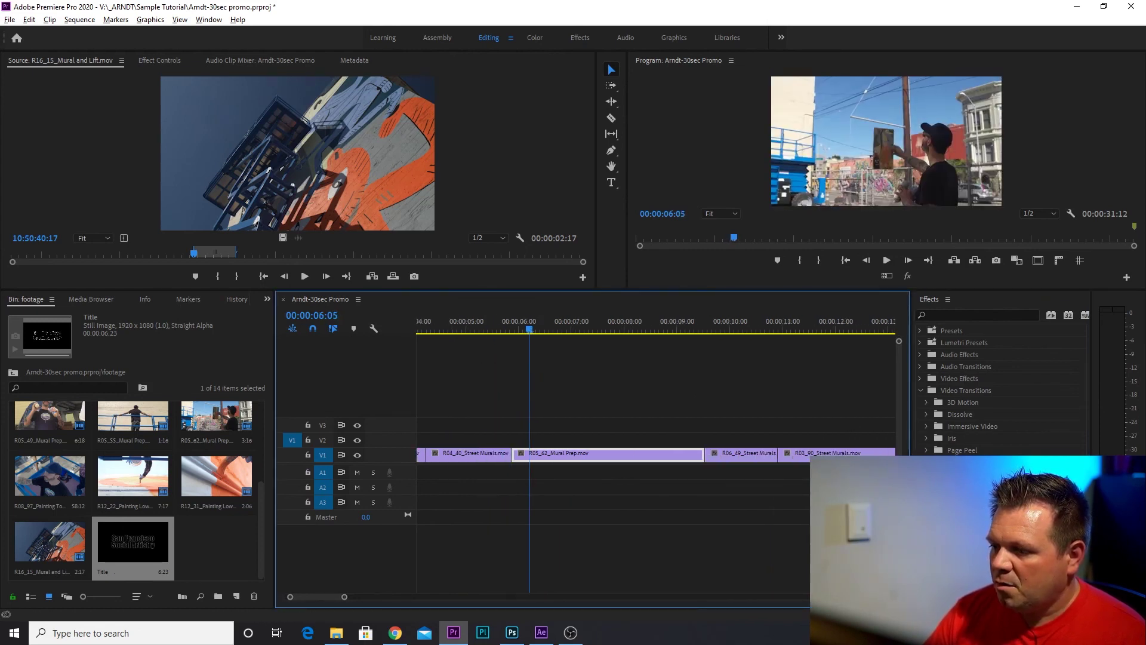